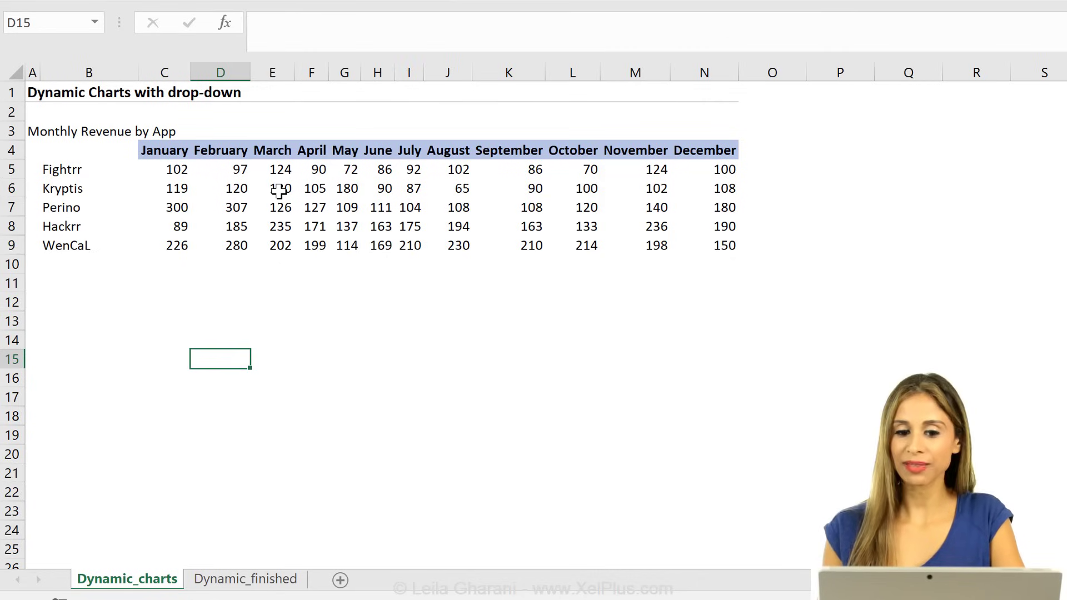
# Step: Add List data validation to B12, sourced from the month headers in row 4
pyautogui.click(835, 148)
pyautogui.moveTo(835, 147); pyautogui.dragTo(939, 236)
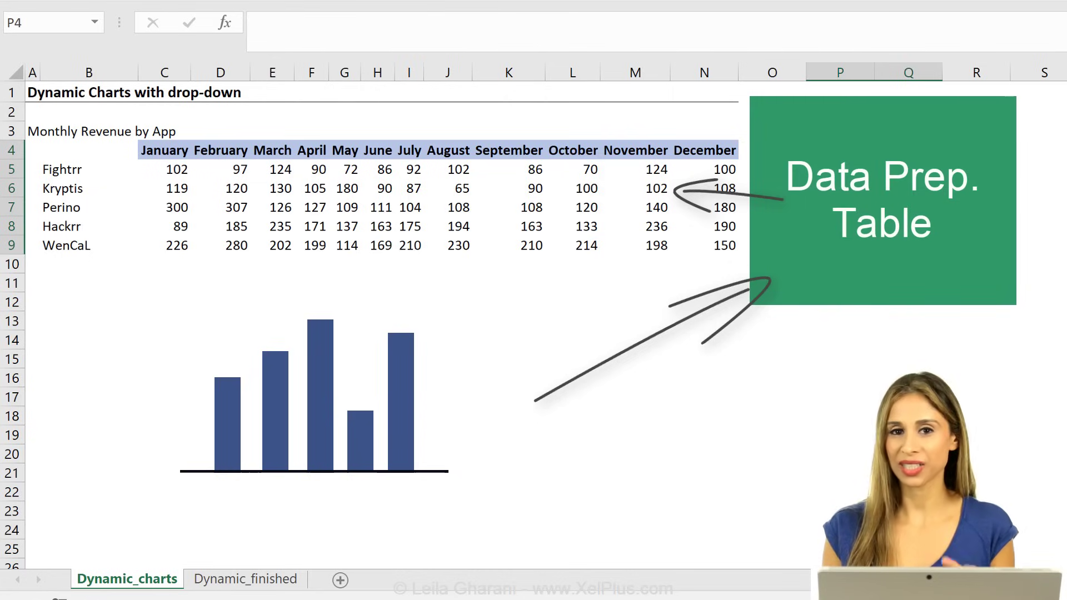
pyautogui.click(100, 302)
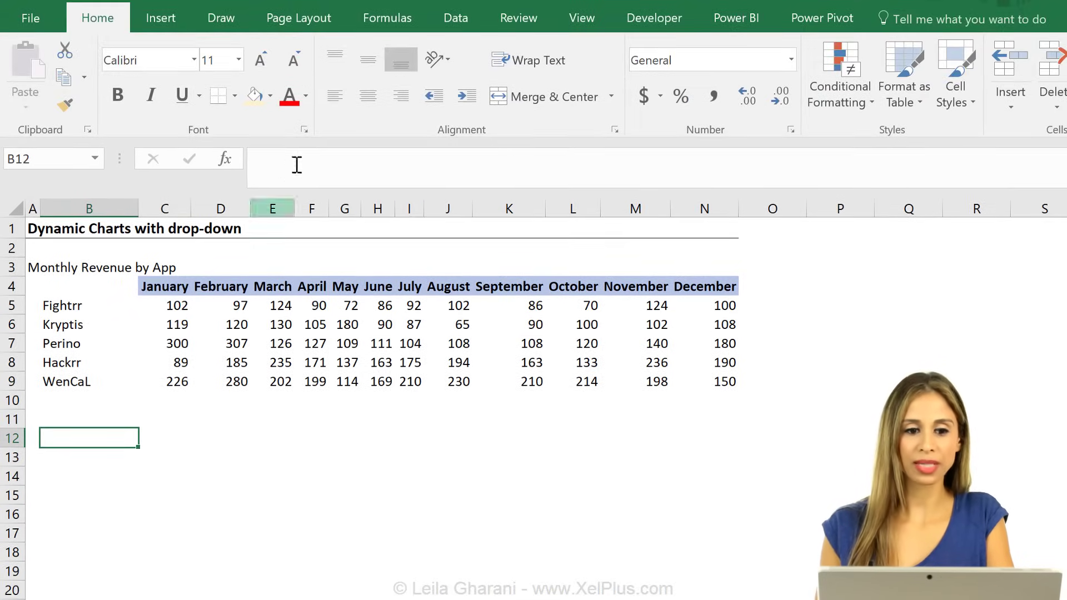
pyautogui.click(471, 15)
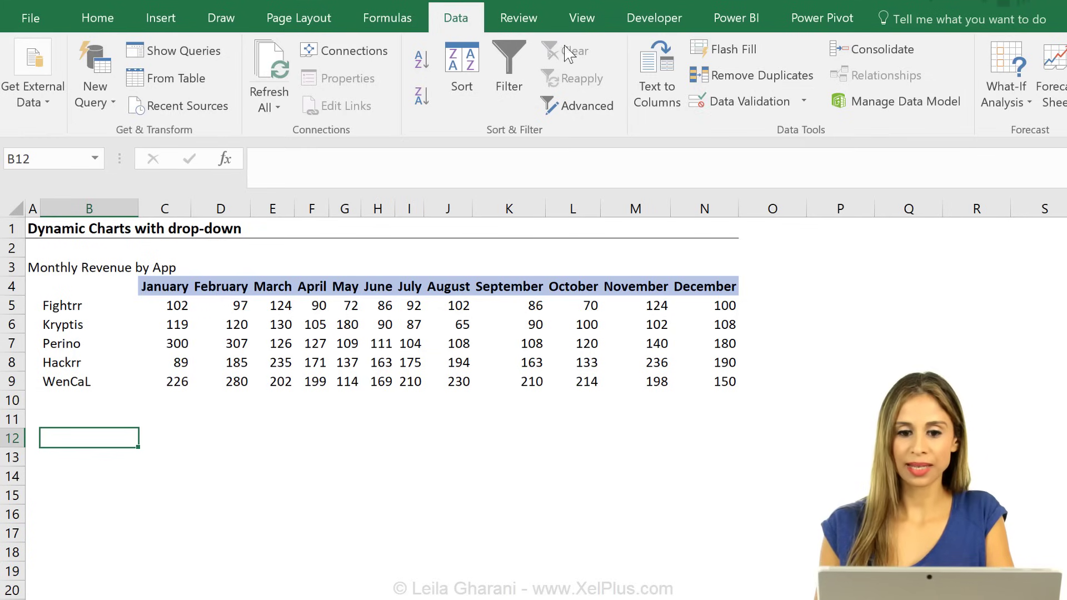
pyautogui.click(752, 100)
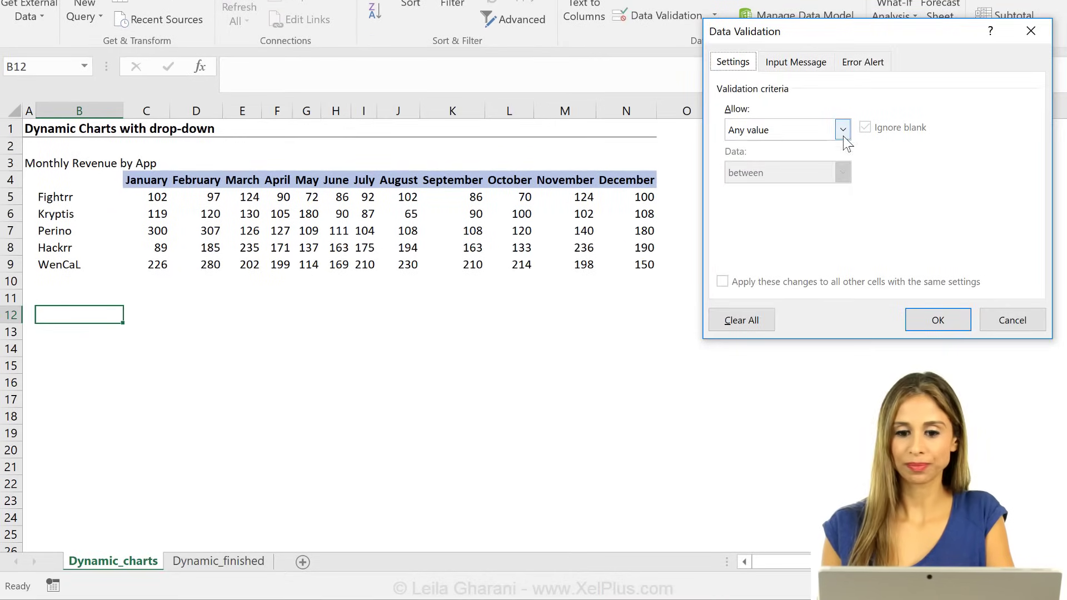
pyautogui.click(842, 129)
pyautogui.click(739, 187)
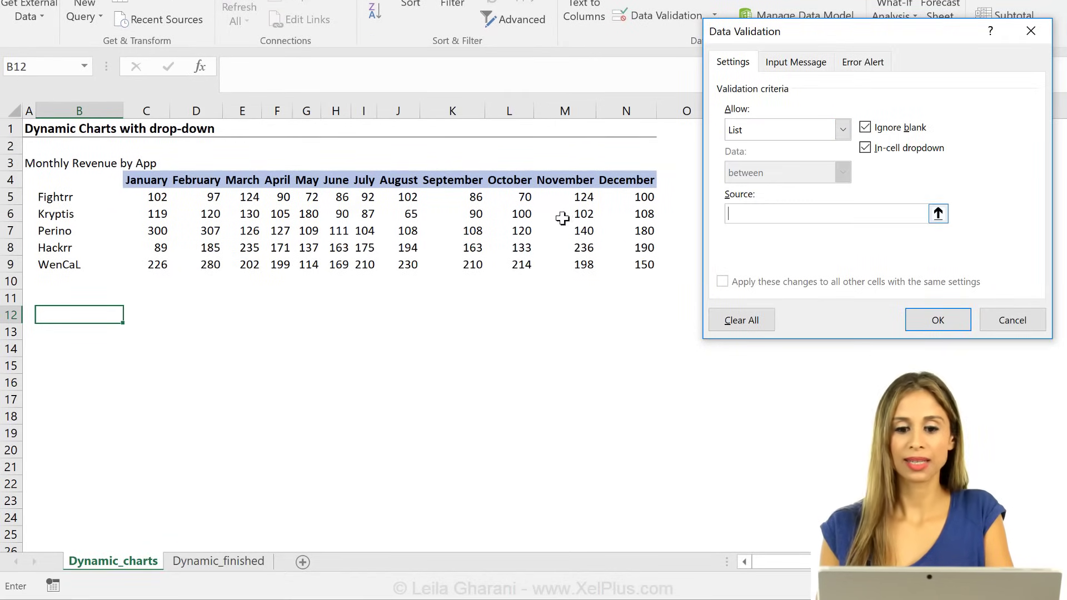
pyautogui.moveTo(139, 180); pyautogui.dragTo(614, 179)
pyautogui.click(934, 317)
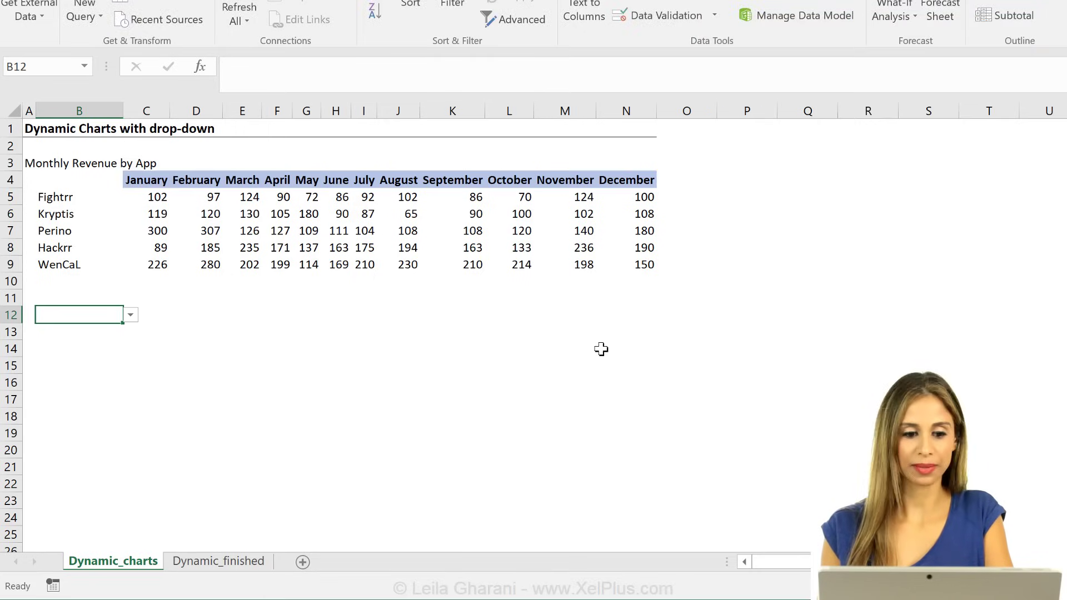
# Step: Choose February from the new B12 month drop-down
pyautogui.click(130, 315)
pyautogui.click(103, 345)
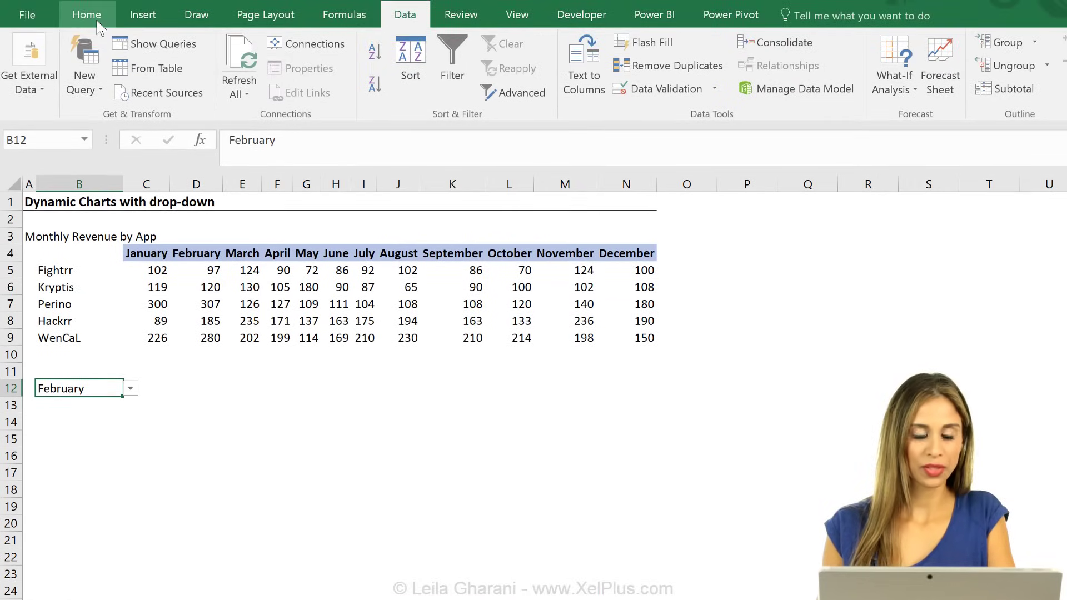
pyautogui.click(87, 15)
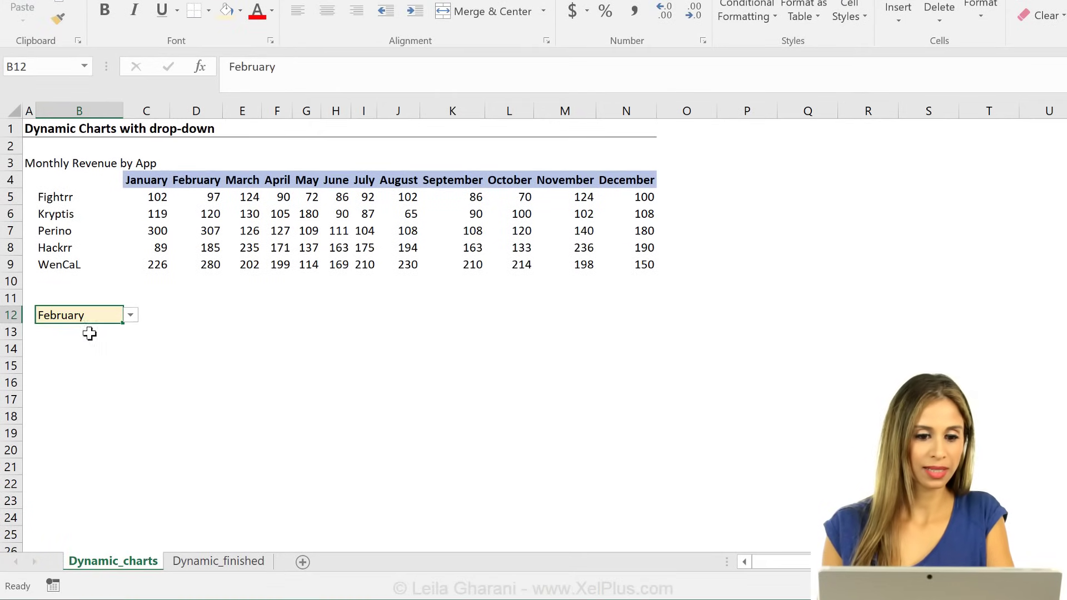
pyautogui.click(90, 334)
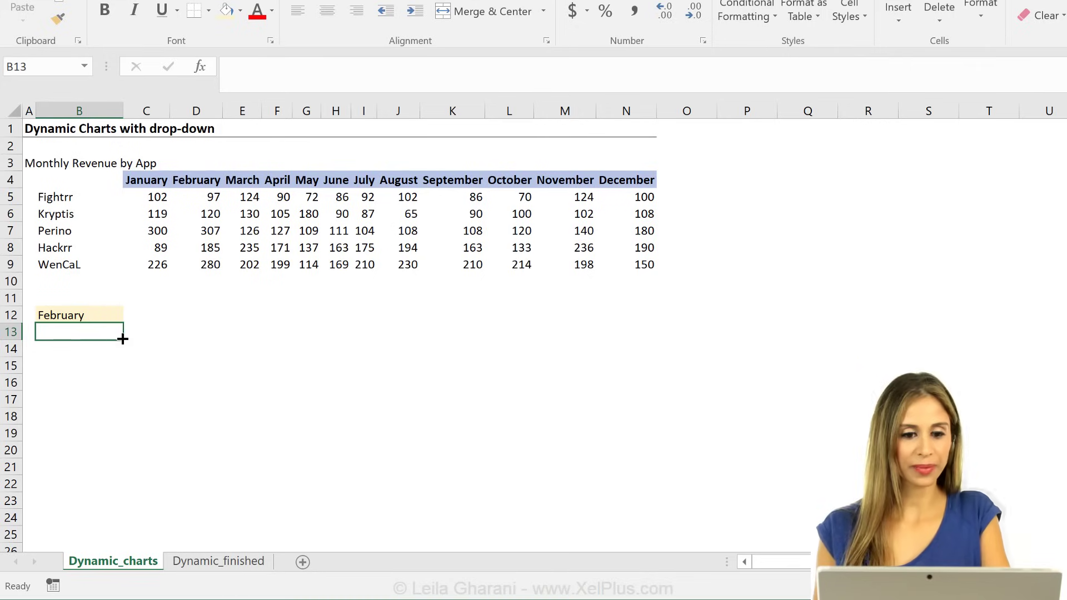
# Step: Copy the app names from B5:B9 into P5:P9
pyautogui.click(735, 180)
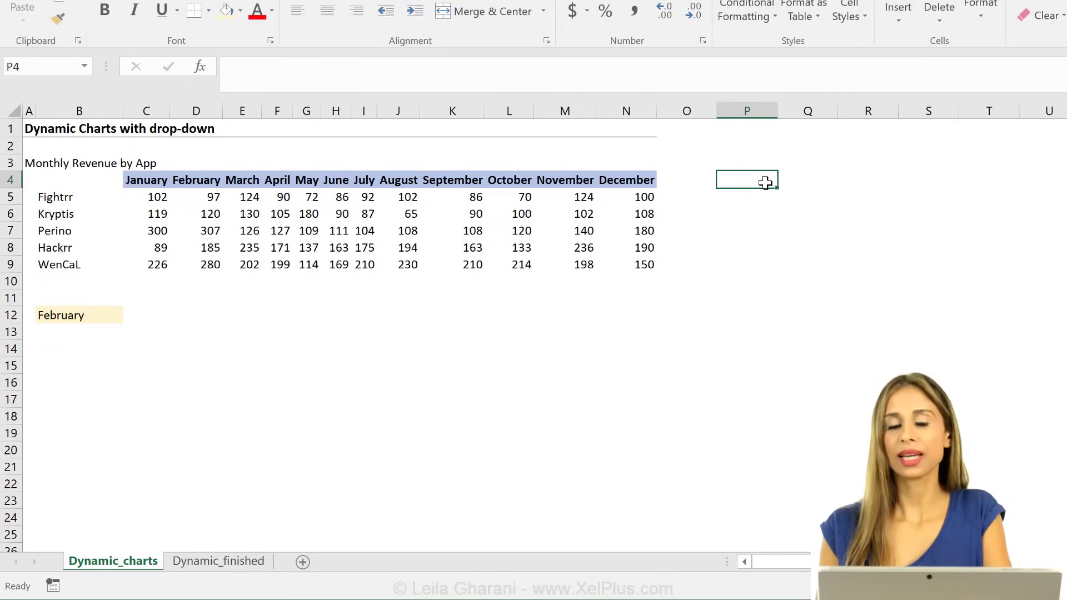
pyautogui.click(746, 195)
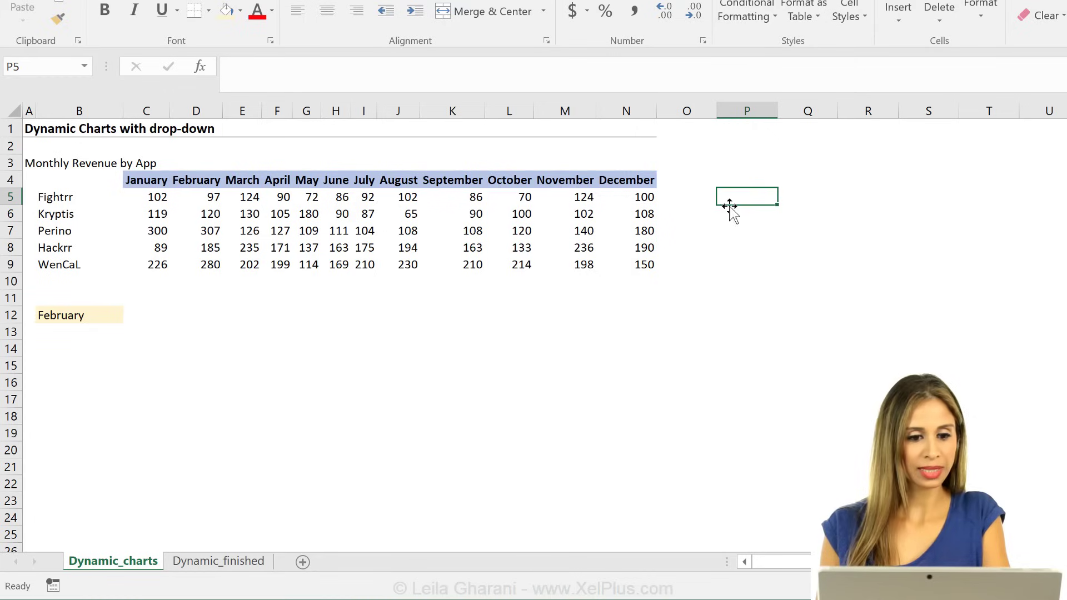
pyautogui.moveTo(58, 197); pyautogui.dragTo(61, 267)
pyautogui.hotkey('ctrl', 'c')
pyautogui.click(742, 194)
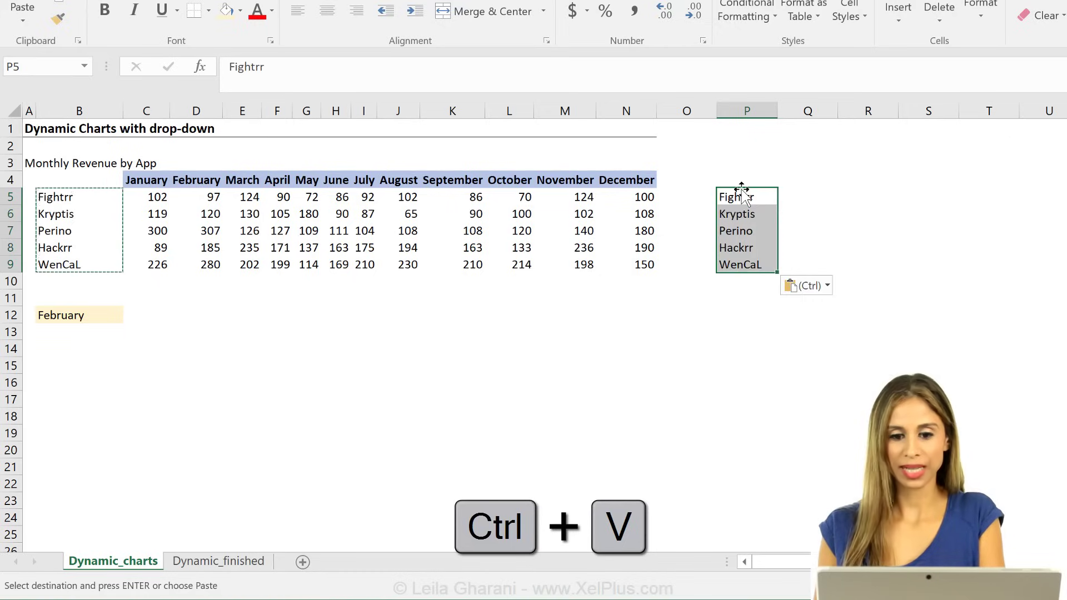
pyautogui.hotkey('ctrl', 'v')
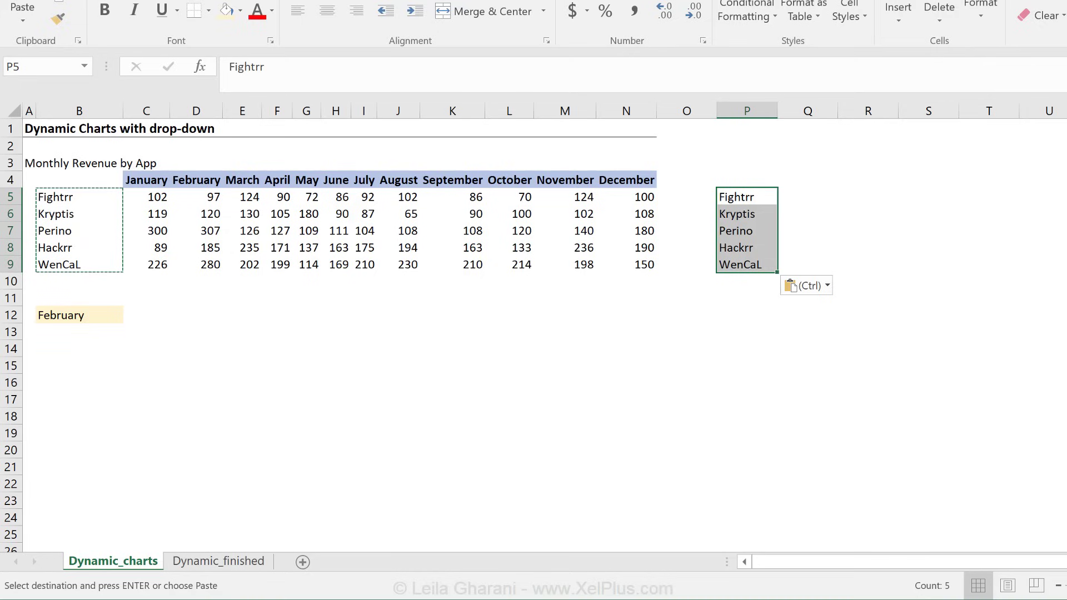
# Step: Sort the pasted app names A to Z: Fightrr, Hackrr, Kryptis, Perino, WenCaL
pyautogui.rightClick(734, 195)
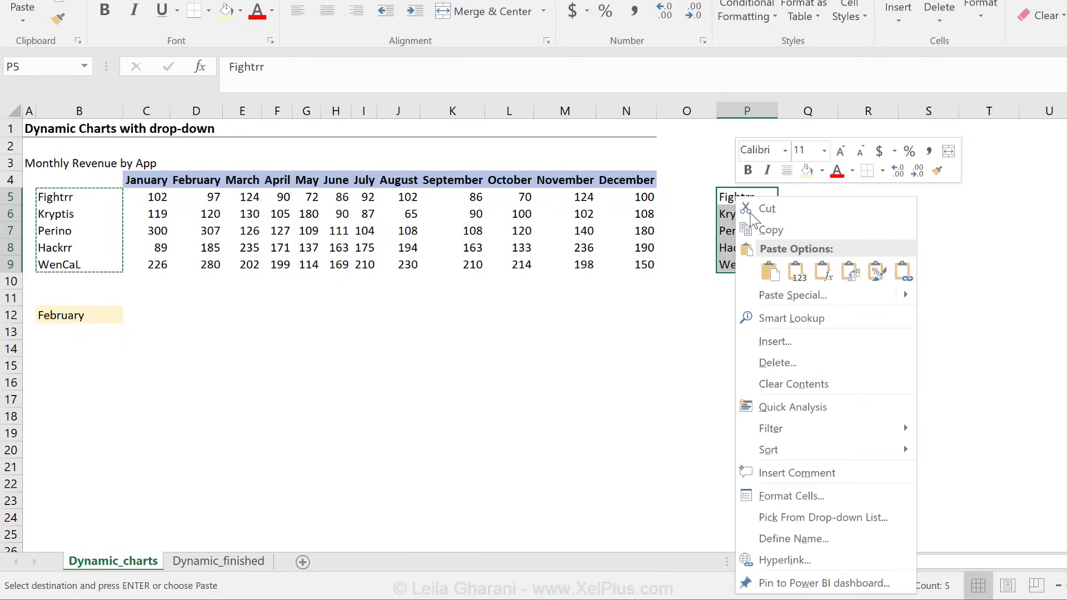
pyautogui.moveTo(813, 304)
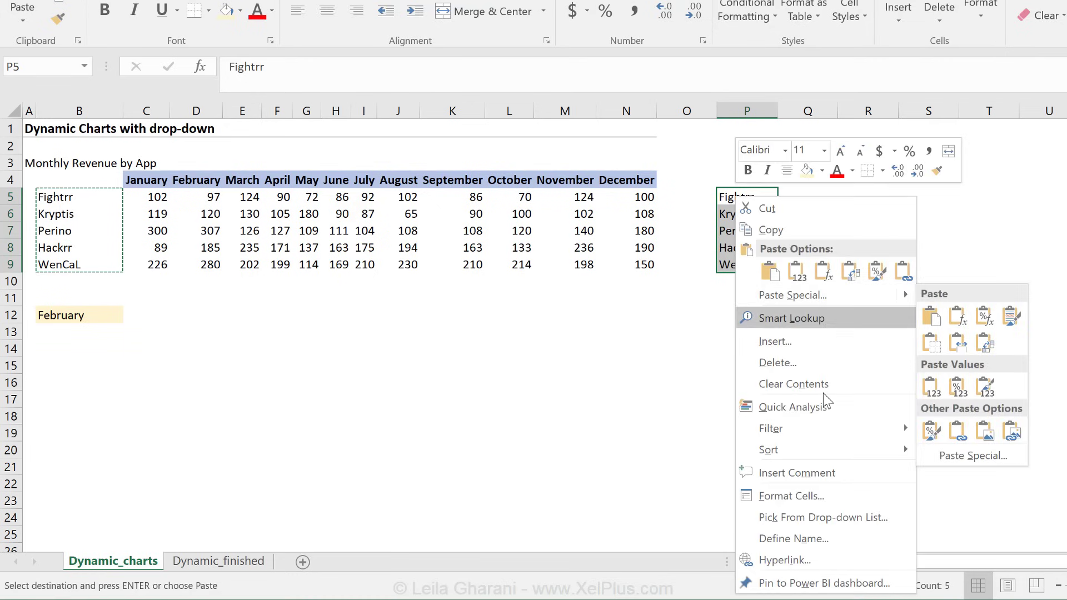
pyautogui.moveTo(823, 444)
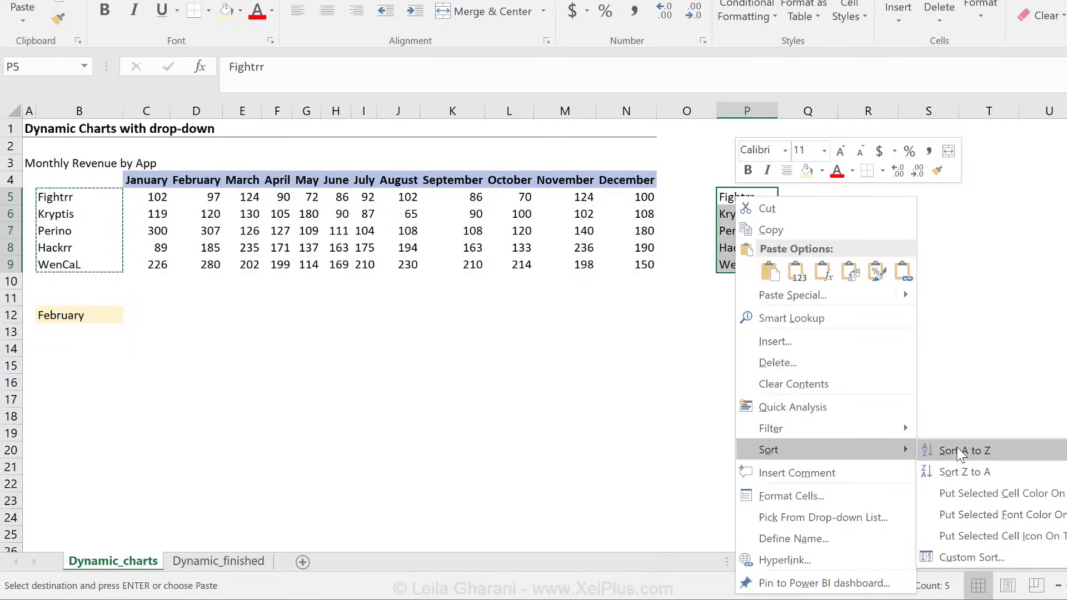
pyautogui.click(962, 450)
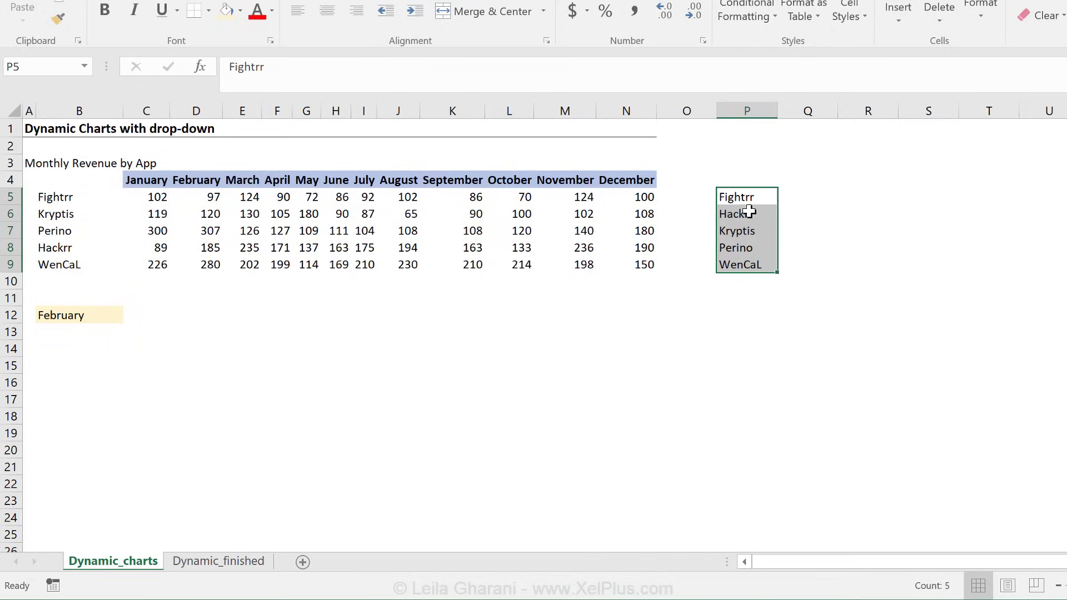
pyautogui.click(807, 179)
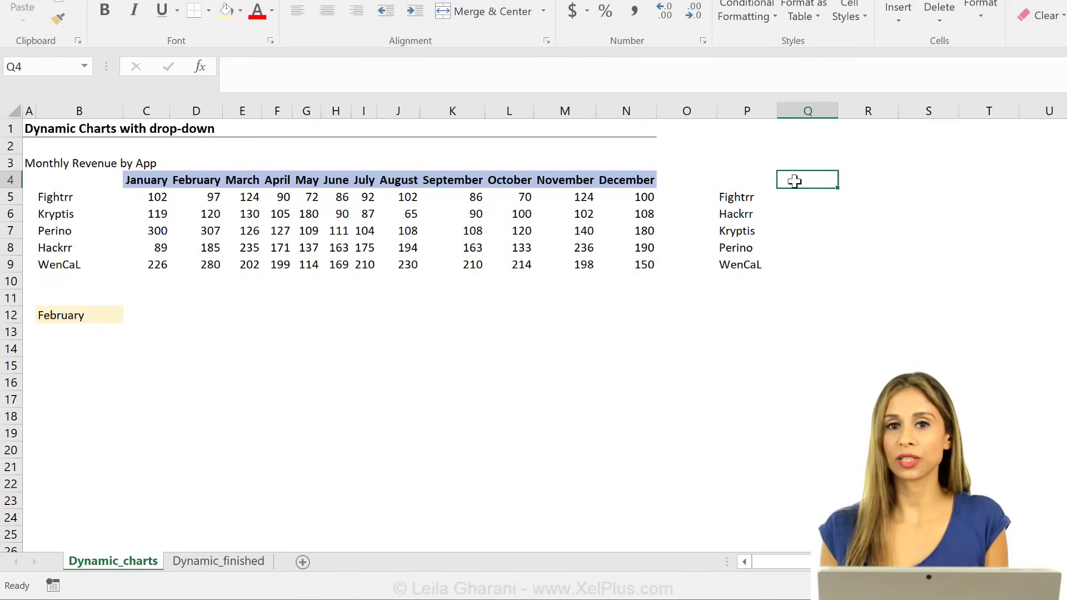
# Step: Enter =B12 in Q4 so the helper header shows the chosen month, February
pyautogui.write('=')
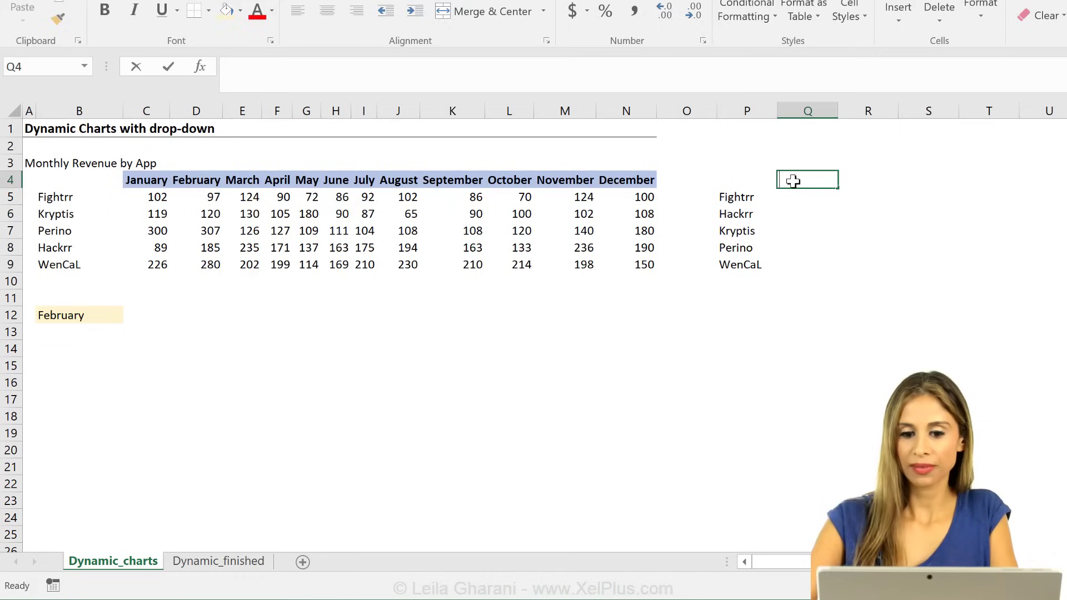
pyautogui.click(65, 312)
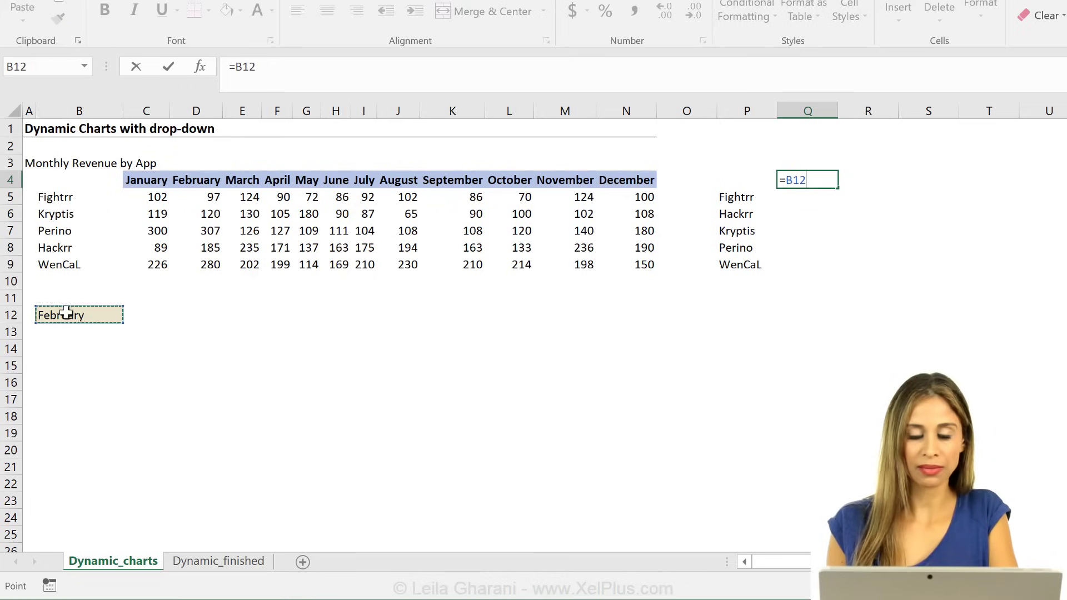
pyautogui.hotkey('ctrl', 'Return')
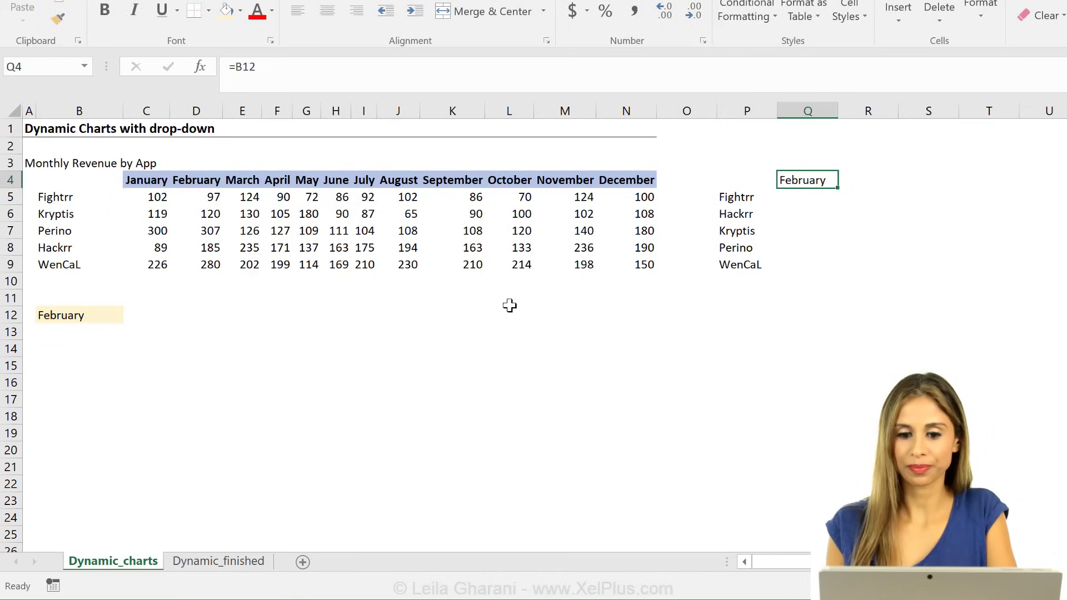
pyautogui.click(789, 195)
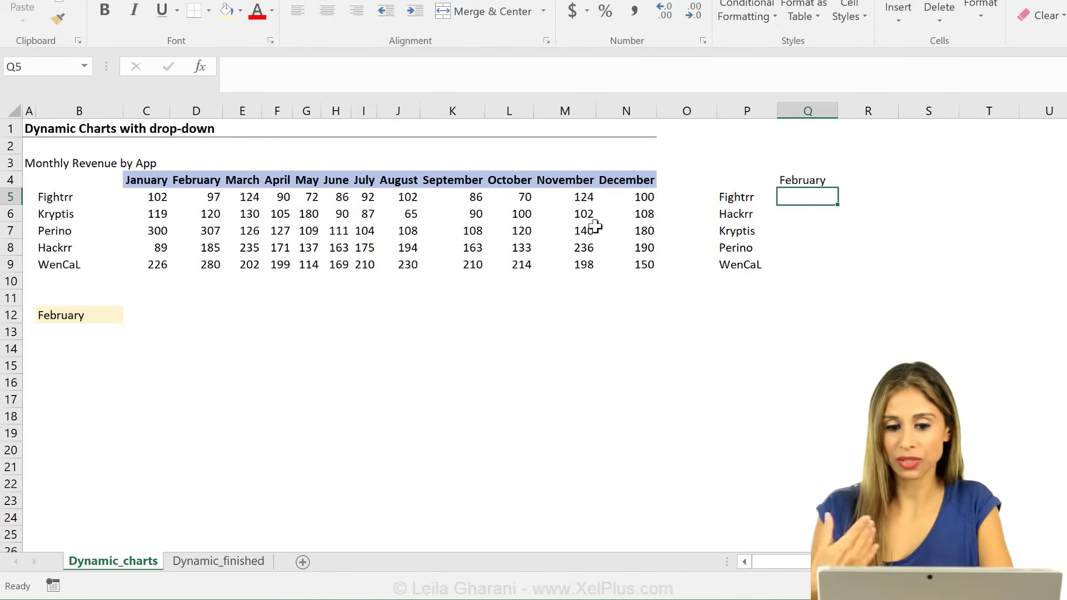
# Step: Start Q5's =INDEX($C$5:$N$9, ...) formula with row lookup MATCH(P5,$B$5:$B$9,0)
pyautogui.write('=')
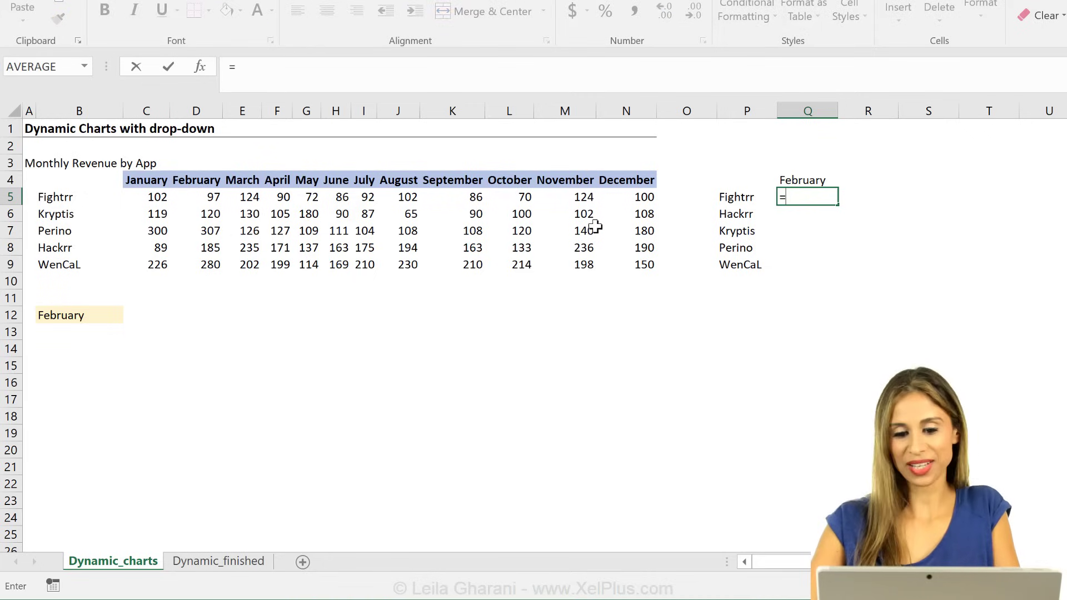
pyautogui.write('index(')
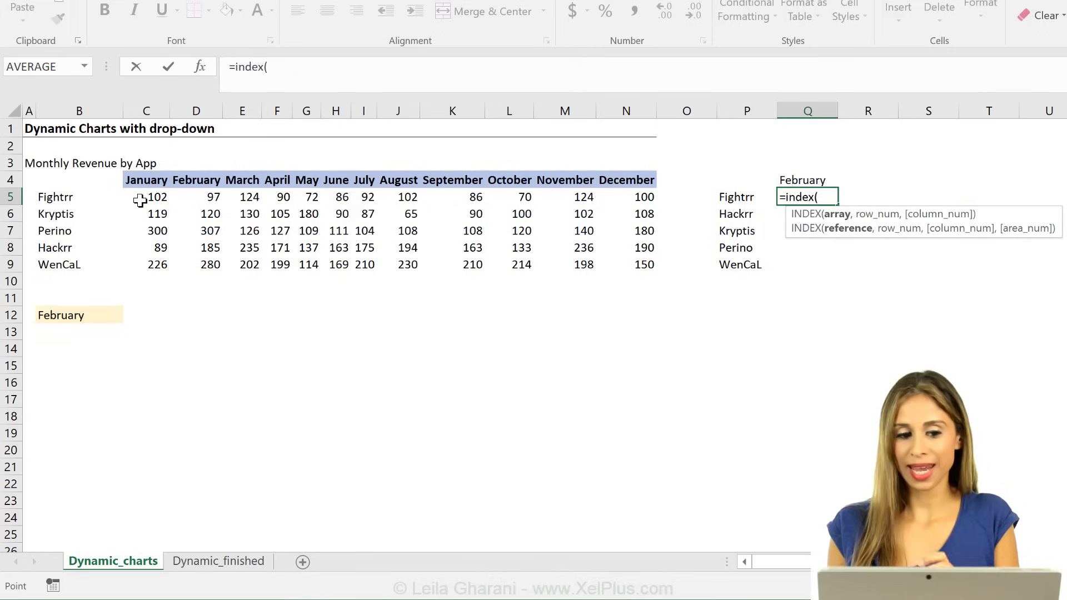
pyautogui.moveTo(140, 201); pyautogui.dragTo(641, 266)
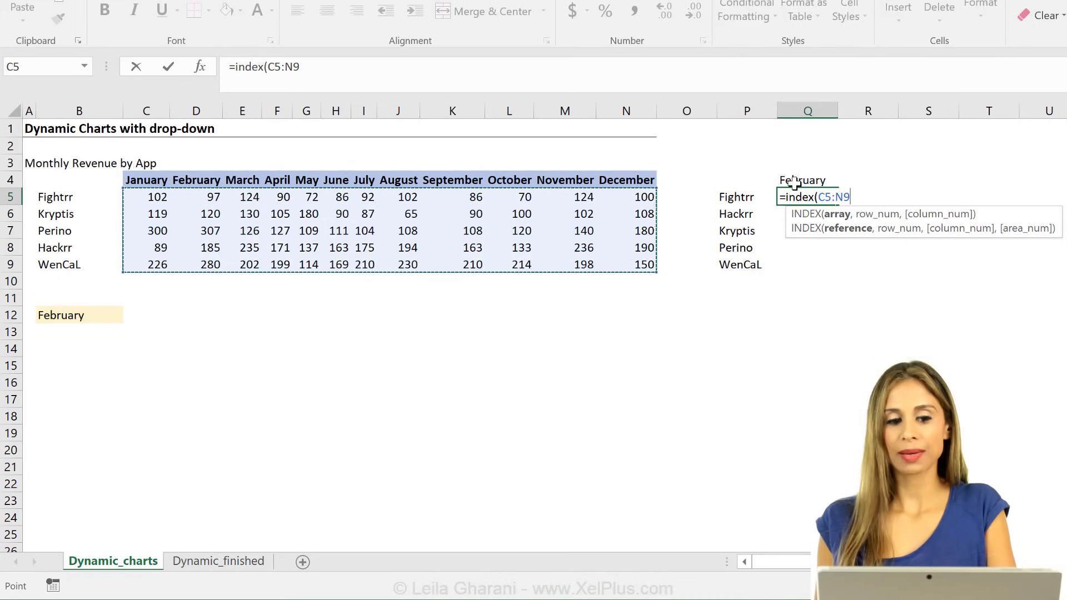
pyautogui.press('F4')
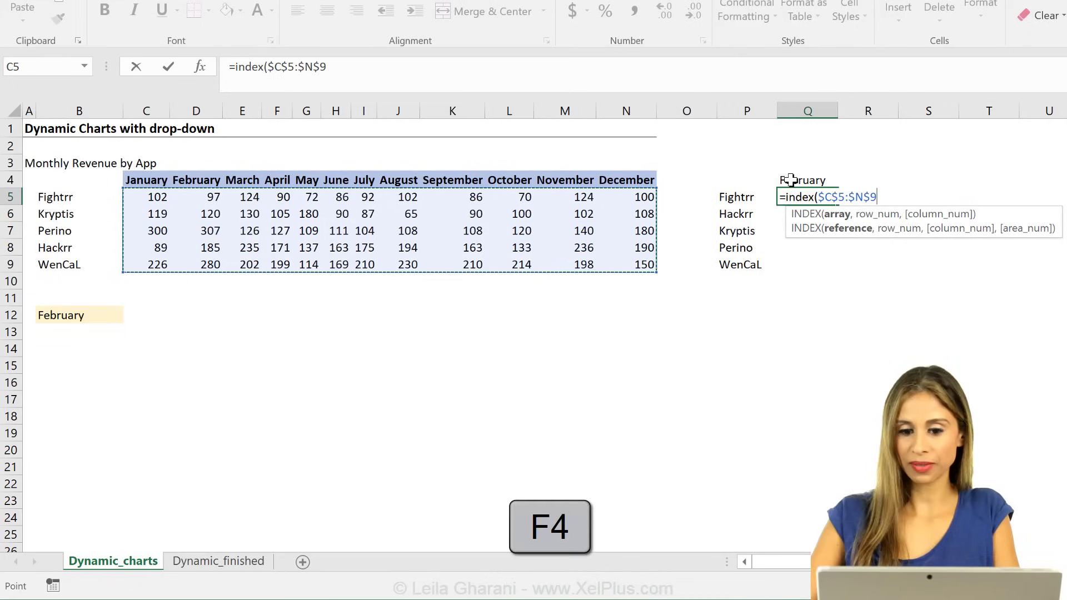
pyautogui.write(',')
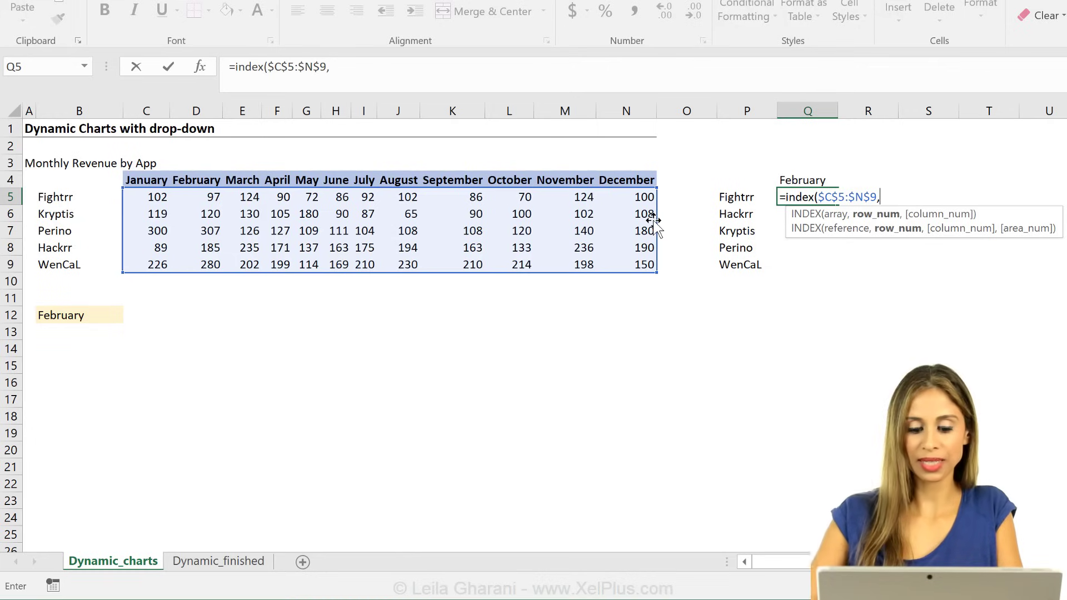
pyautogui.write('match(')
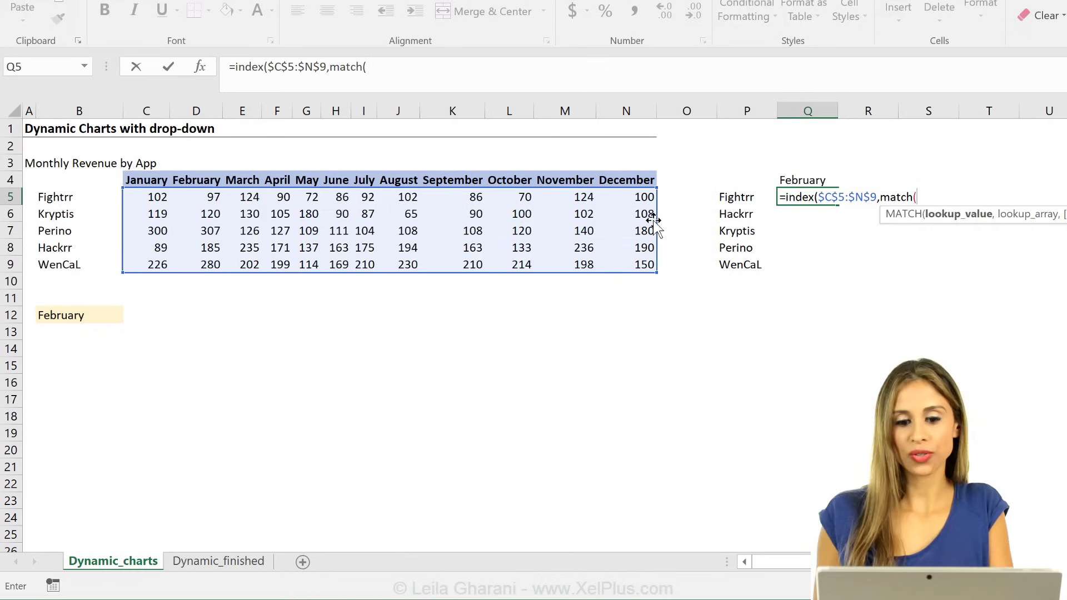
pyautogui.click(736, 198)
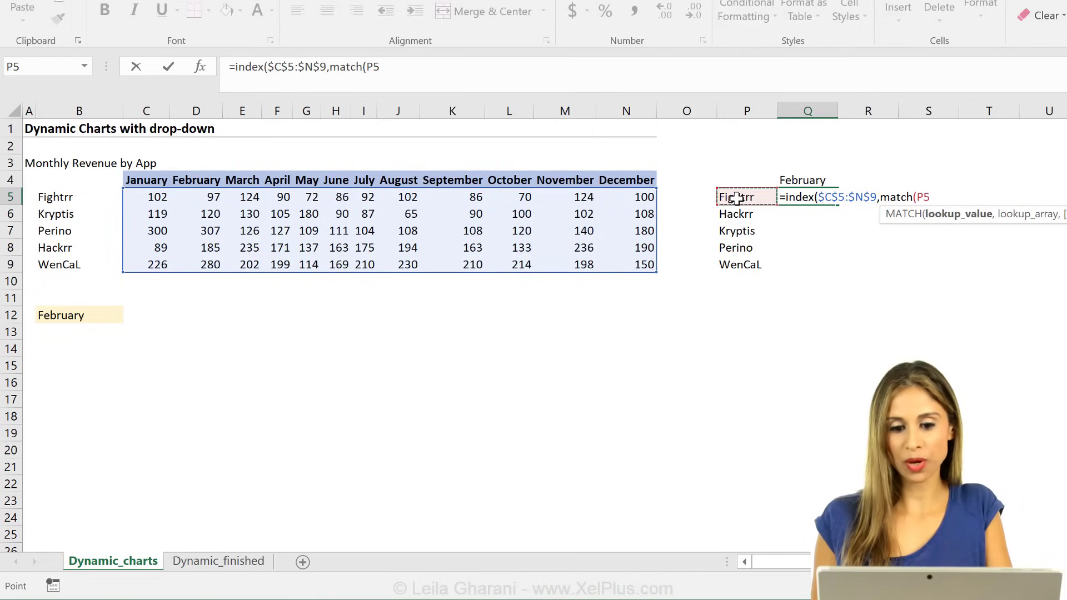
pyautogui.write(',')
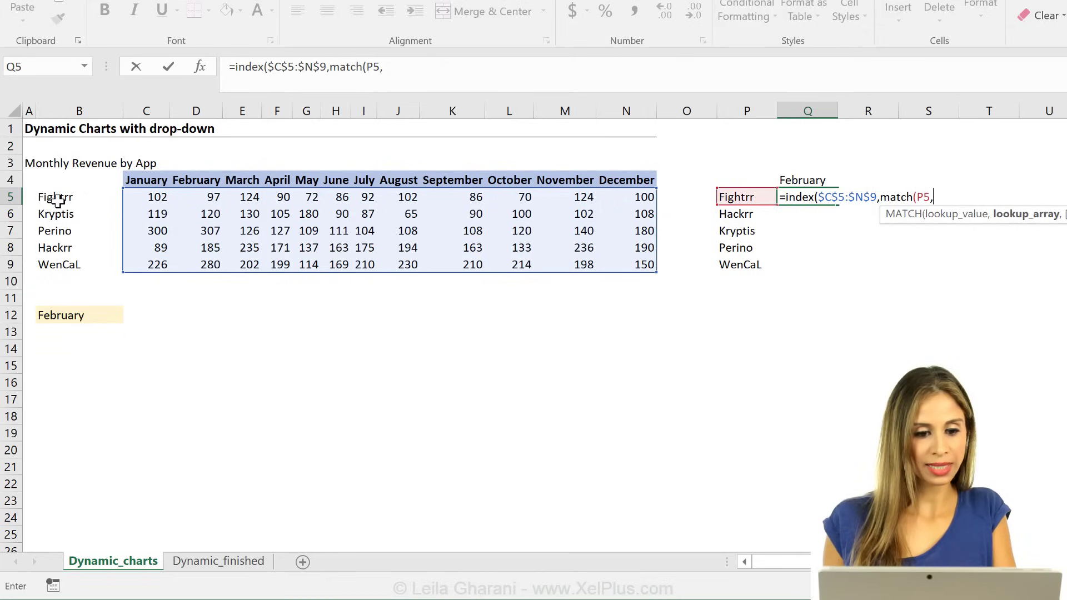
pyautogui.moveTo(58, 200); pyautogui.dragTo(67, 265)
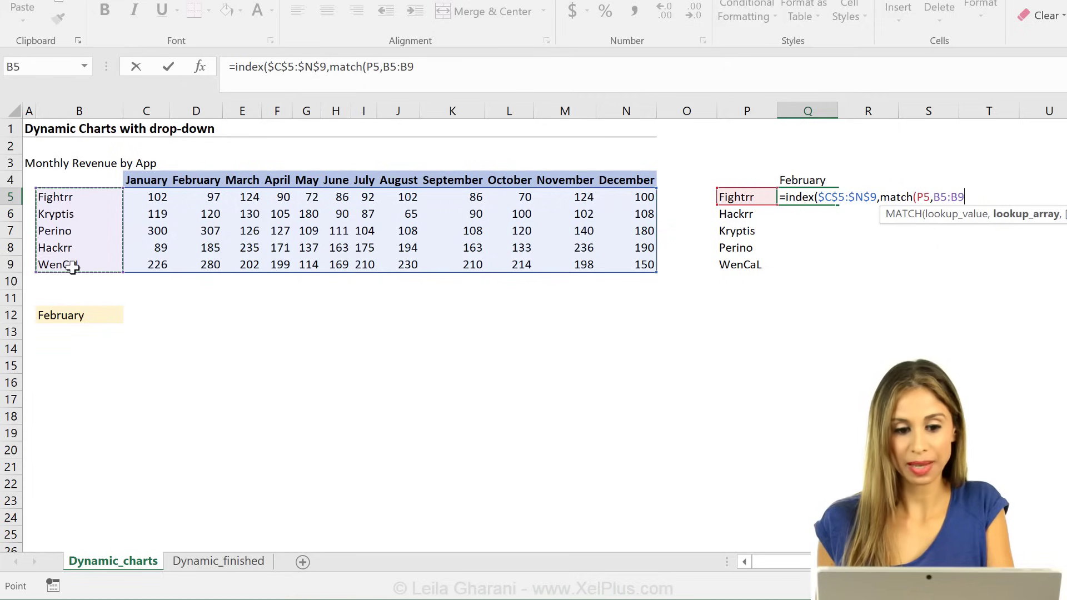
pyautogui.press('F4')
pyautogui.write(',0')
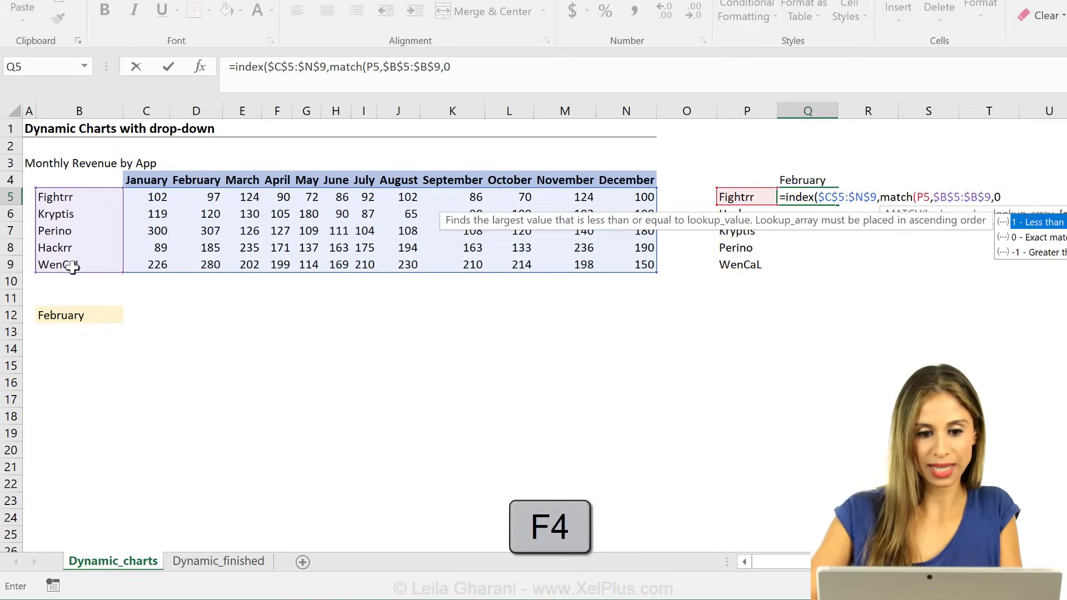
pyautogui.write(')')
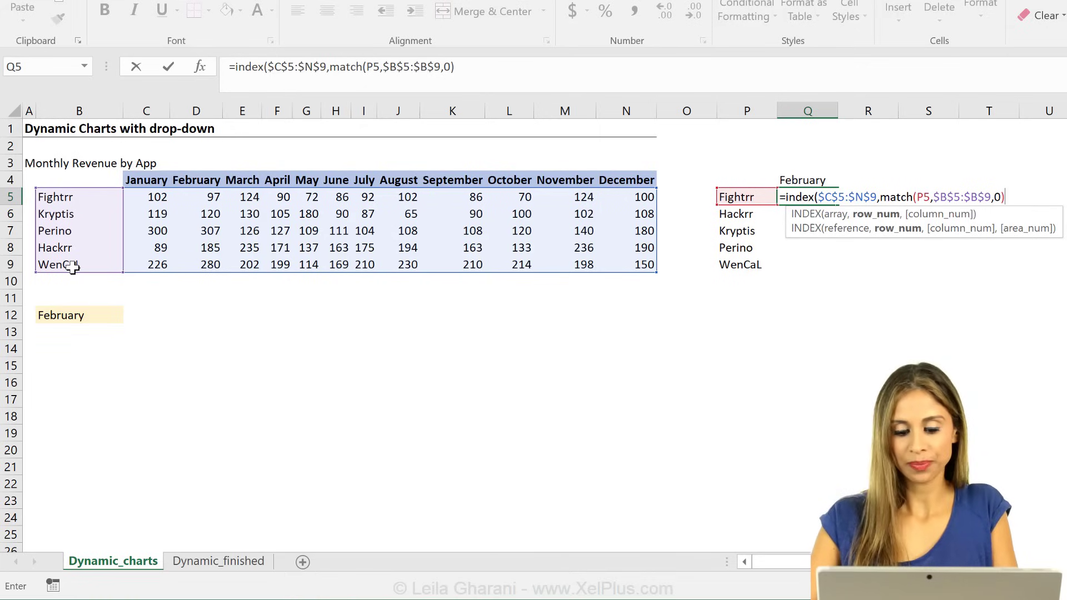
pyautogui.write(',')
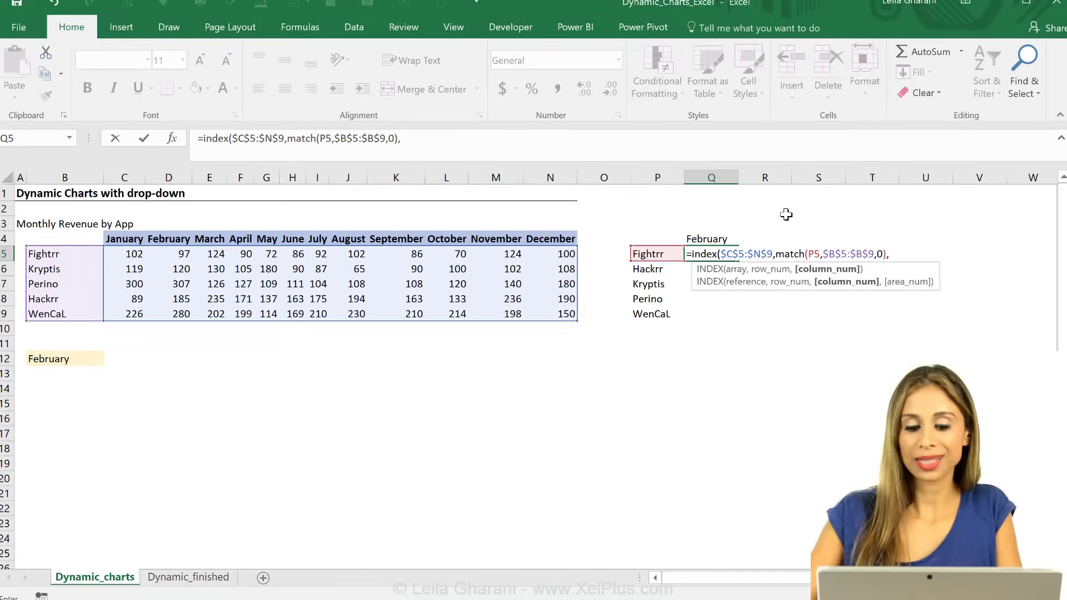
# Step: Finish with column lookup MATCH(Q$4,$C$4:$N$4,0) and commit, returning 97 for Fightrr
pyautogui.write('match(')
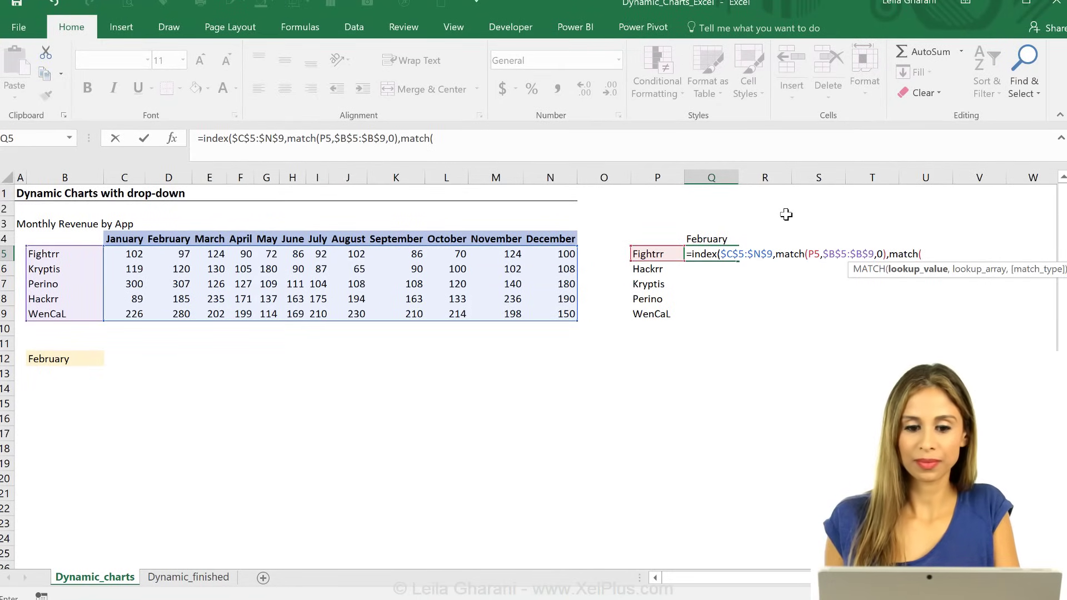
pyautogui.click(730, 239)
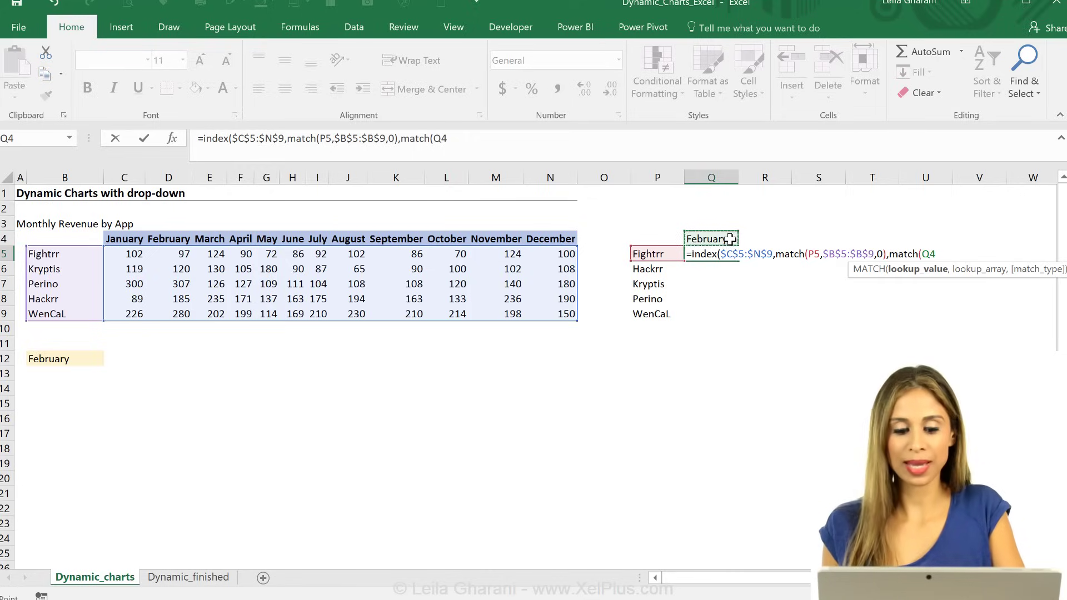
pyautogui.press('F4')
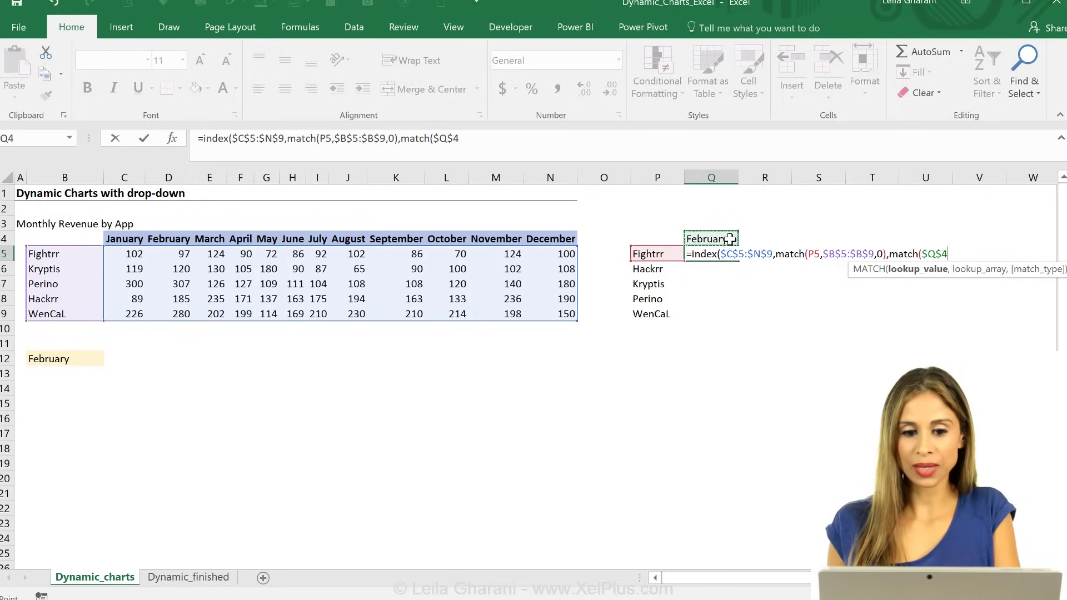
pyautogui.press('F4')
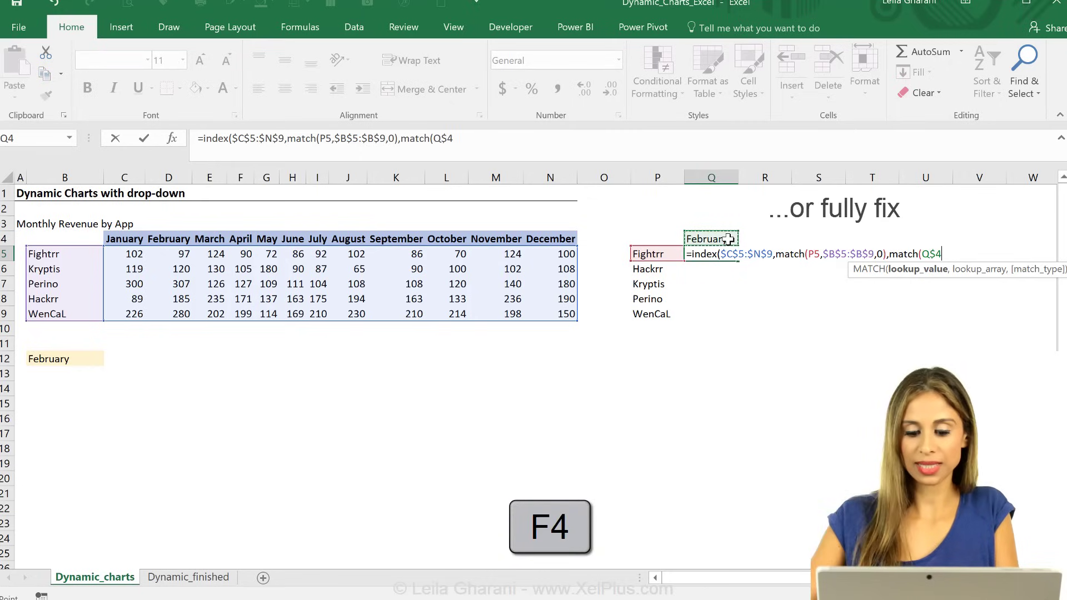
pyautogui.write(',')
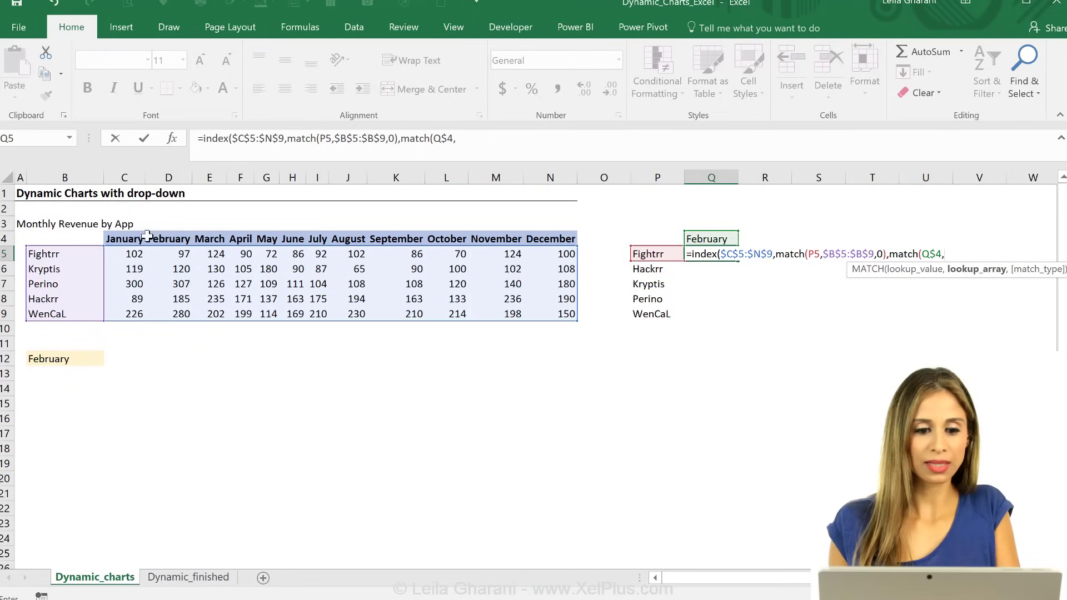
pyautogui.moveTo(127, 238); pyautogui.dragTo(536, 238)
pyautogui.press('F4')
pyautogui.write(',')
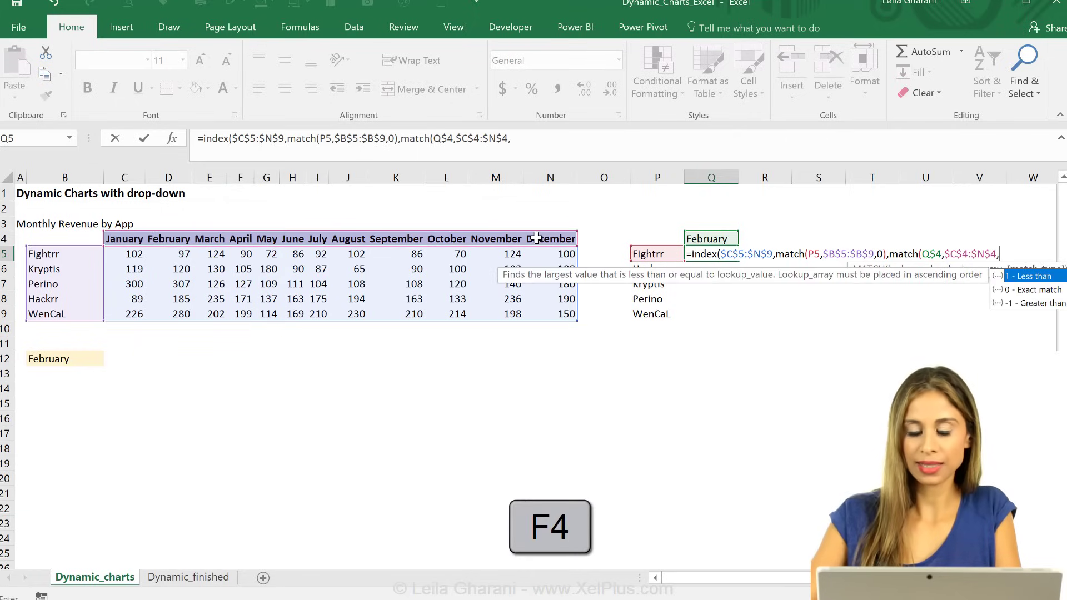
pyautogui.write('0')
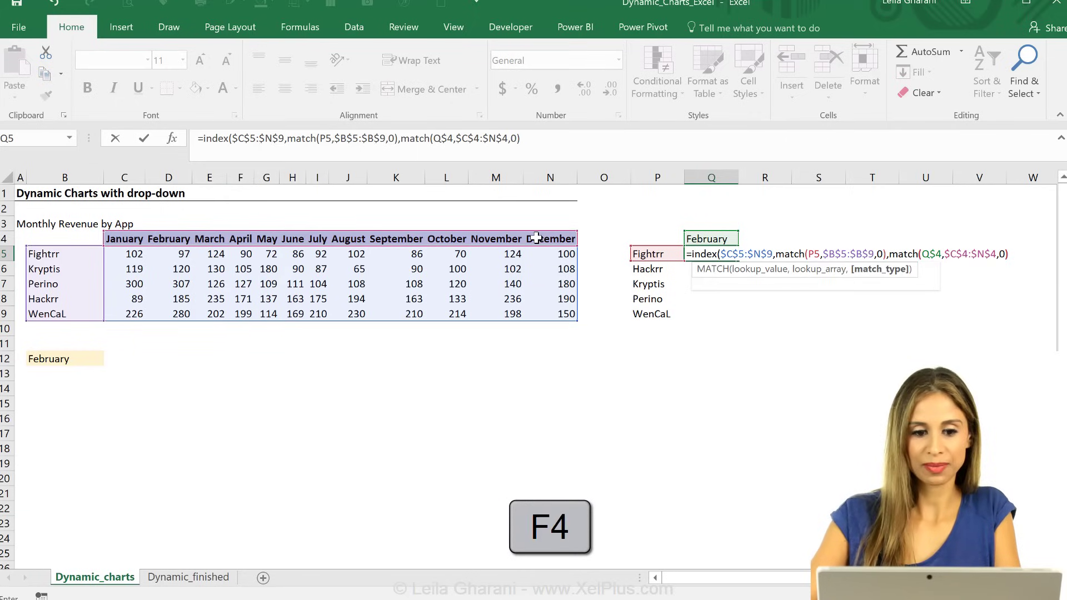
pyautogui.write('))')
pyautogui.hotkey('ctrl', 'Return')
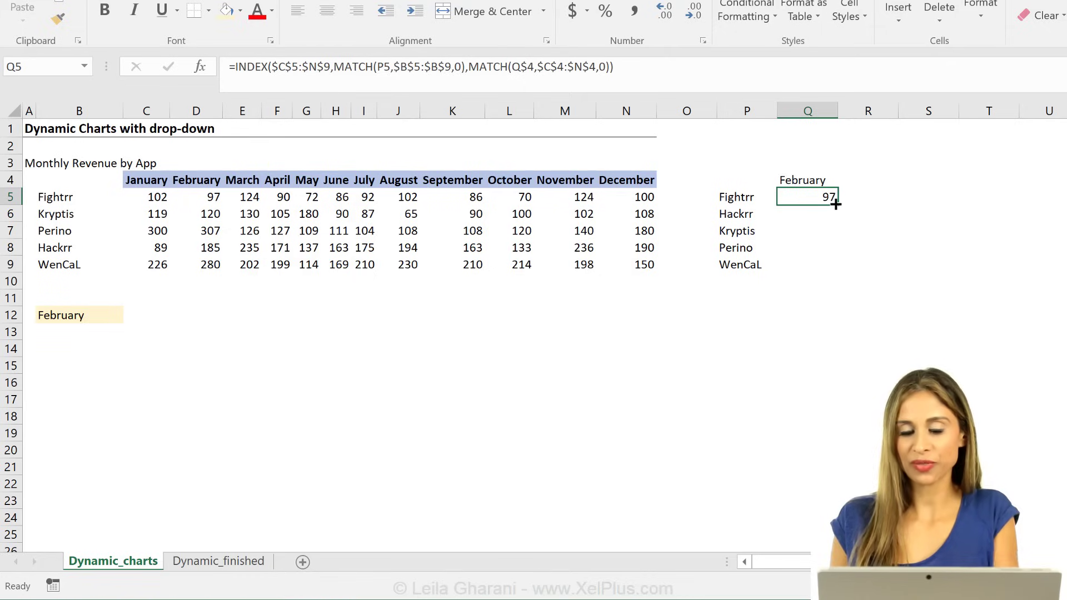
# Step: Fill the Q5 lookup formula down to Q9 for all five apps
pyautogui.moveTo(835, 204); pyautogui.dragTo(834, 270)
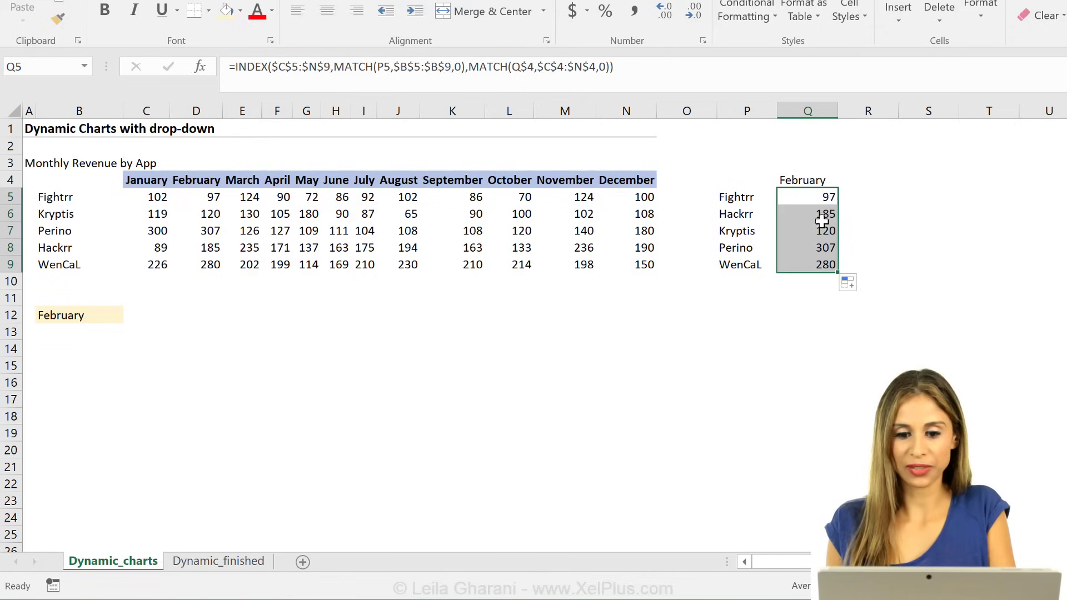
pyautogui.click(803, 245)
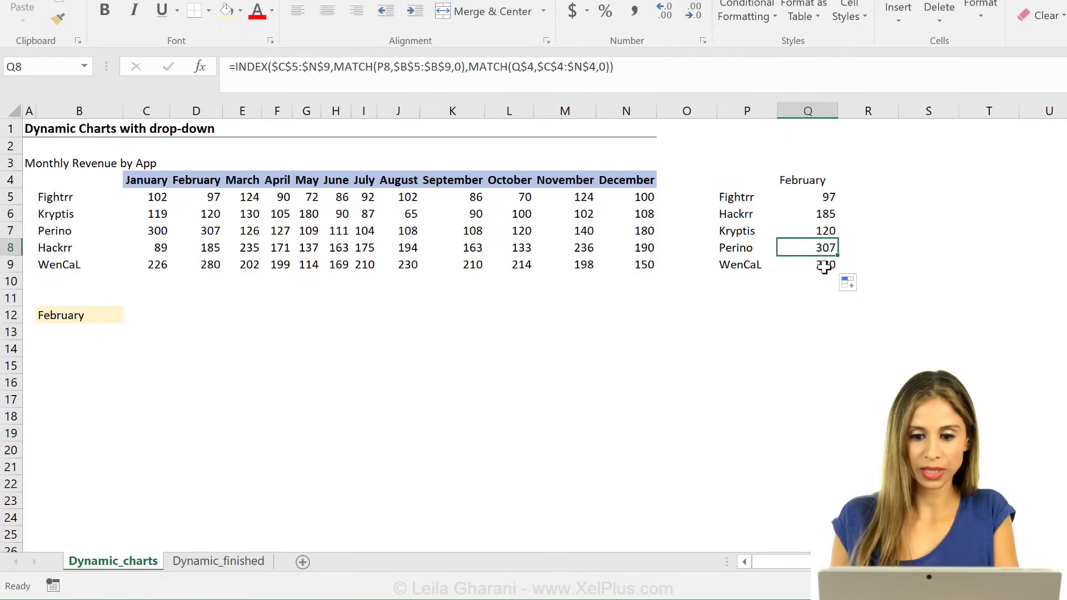
pyautogui.click(821, 266)
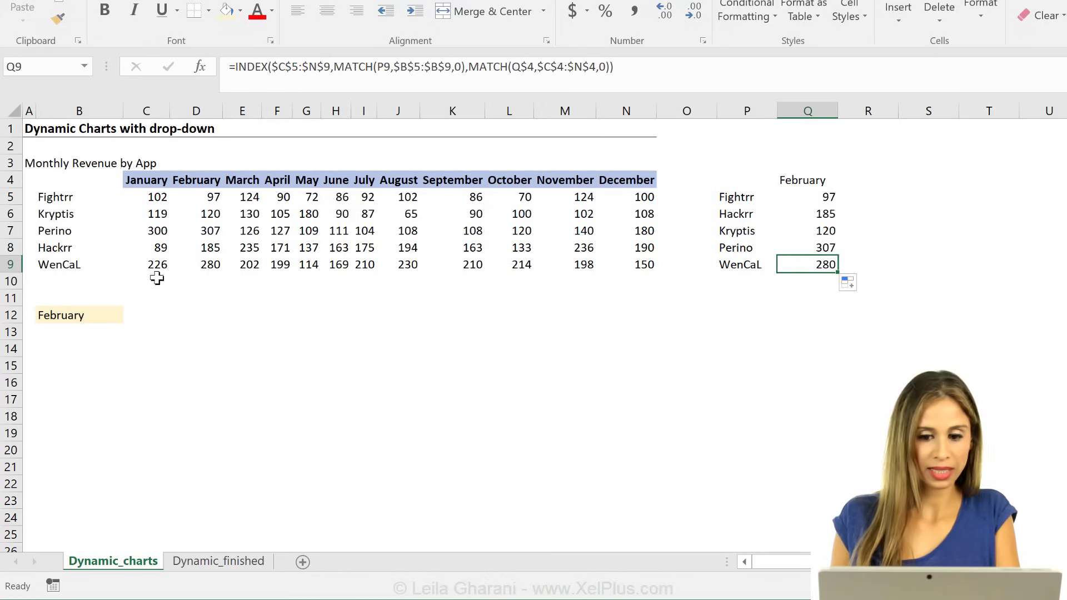
pyautogui.click(749, 219)
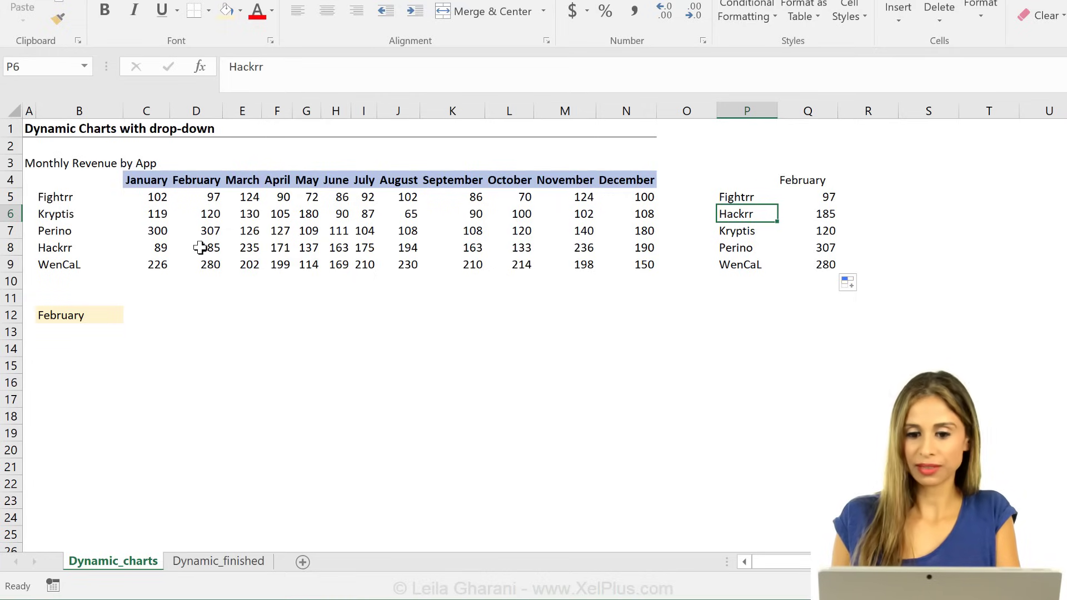
# Step: Switch the B12 month drop-down to May
pyautogui.click(87, 314)
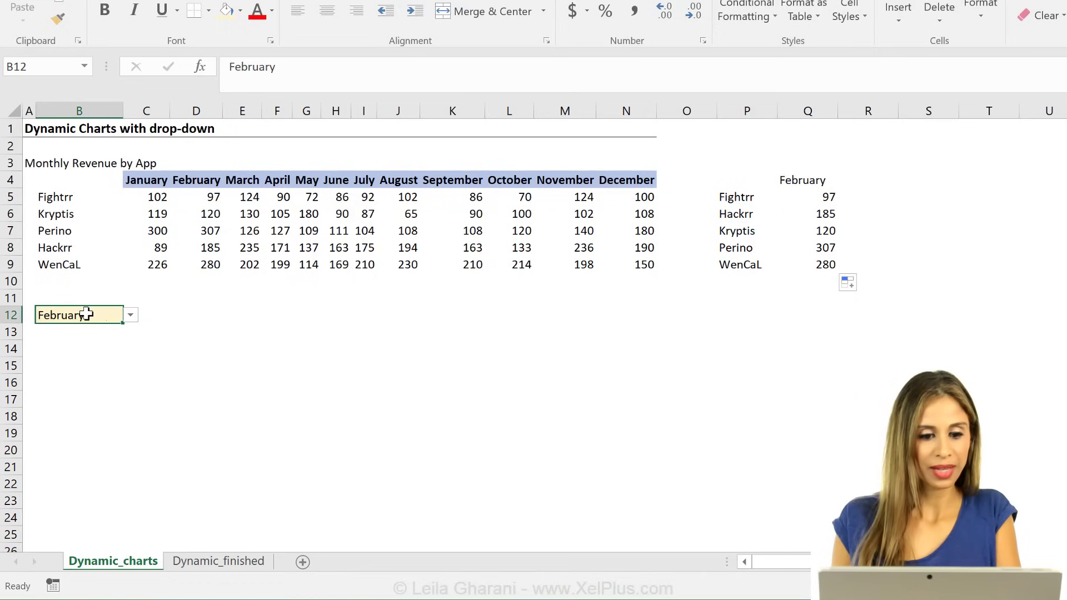
pyautogui.click(131, 315)
pyautogui.click(90, 369)
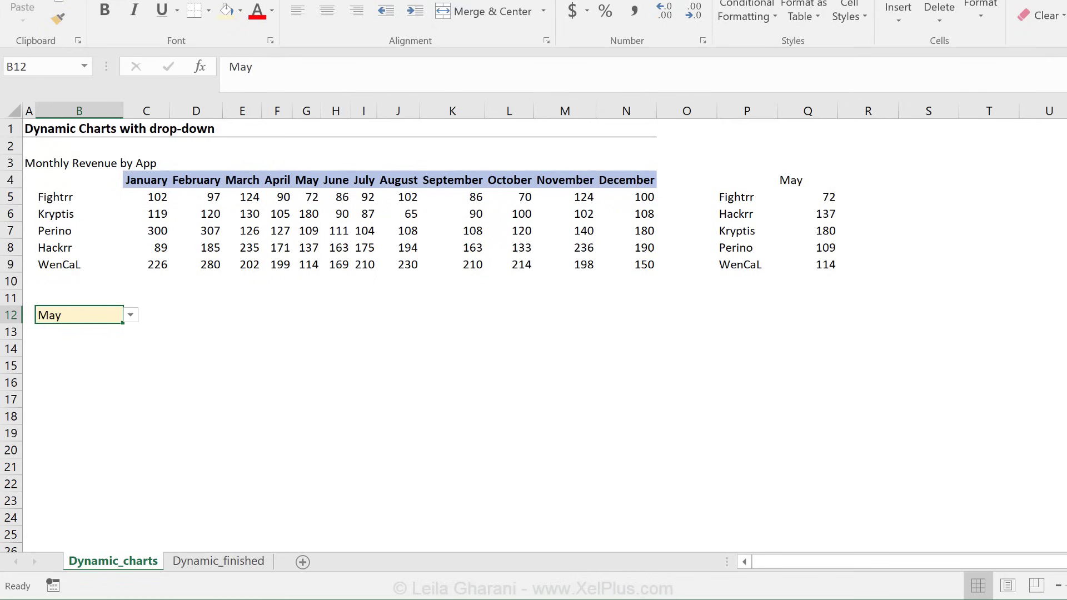
# Step: Insert a column chart of P4:Q9 and place it under the B12 month cell
pyautogui.moveTo(734, 180); pyautogui.dragTo(798, 272)
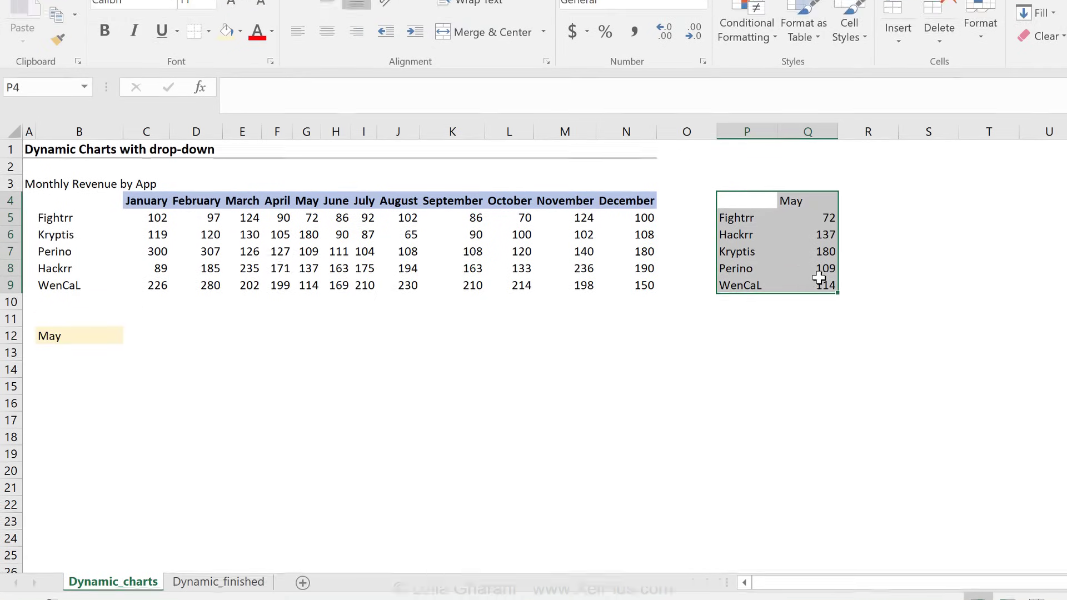
pyautogui.click(158, 18)
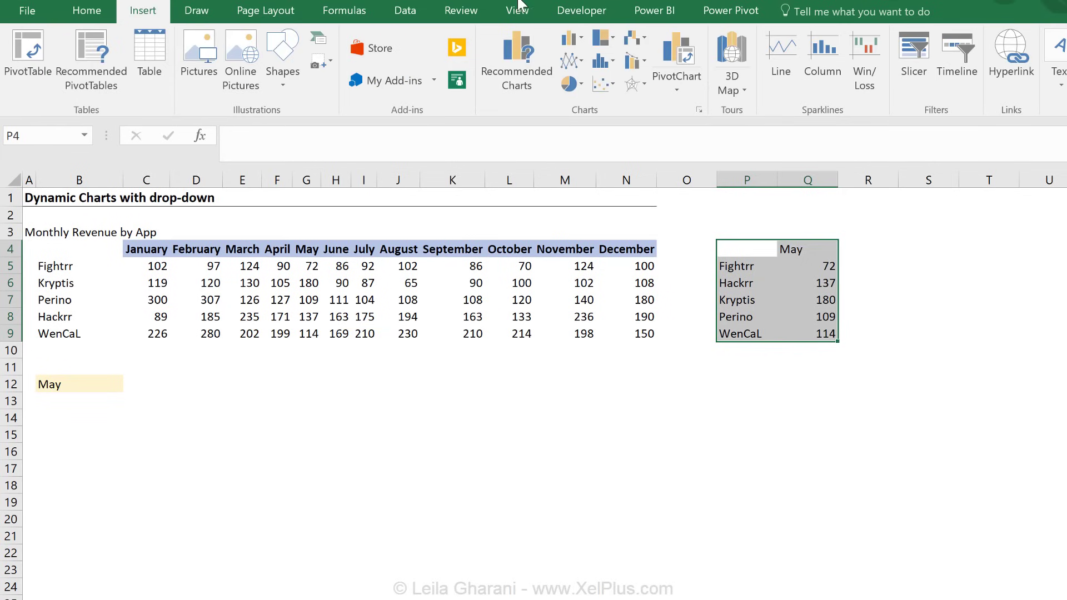
pyautogui.click(569, 37)
pyautogui.click(590, 100)
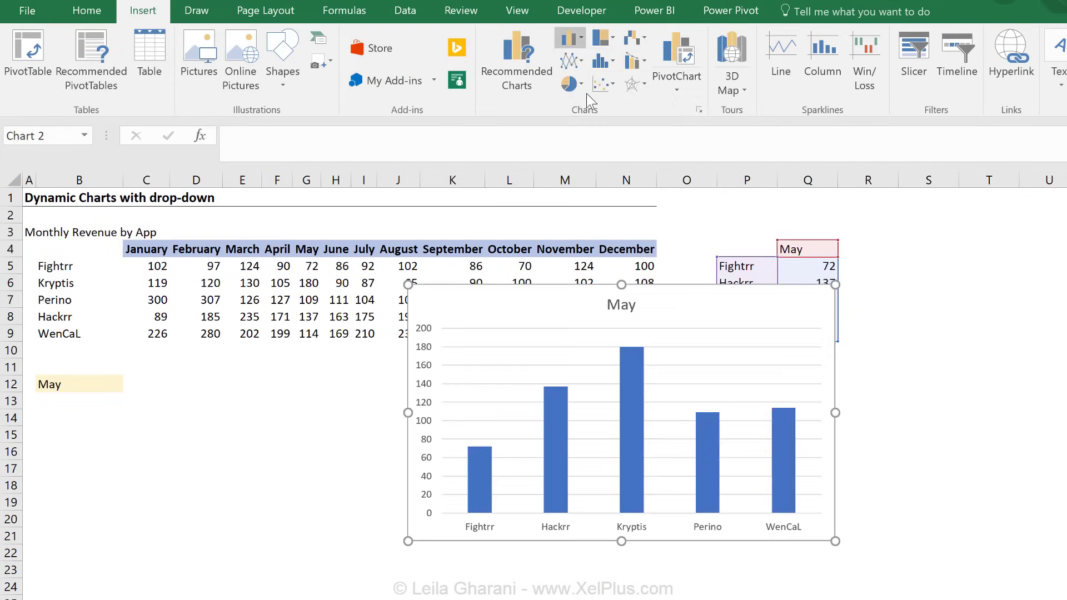
pyautogui.moveTo(564, 308); pyautogui.dragTo(276, 403)
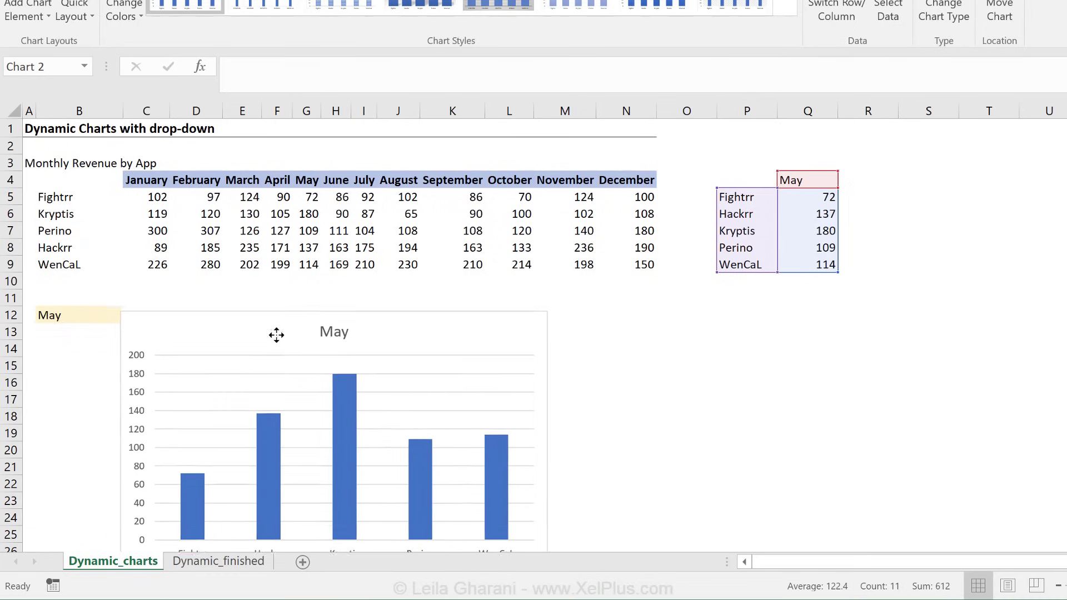
pyautogui.moveTo(184, 320); pyautogui.dragTo(104, 335)
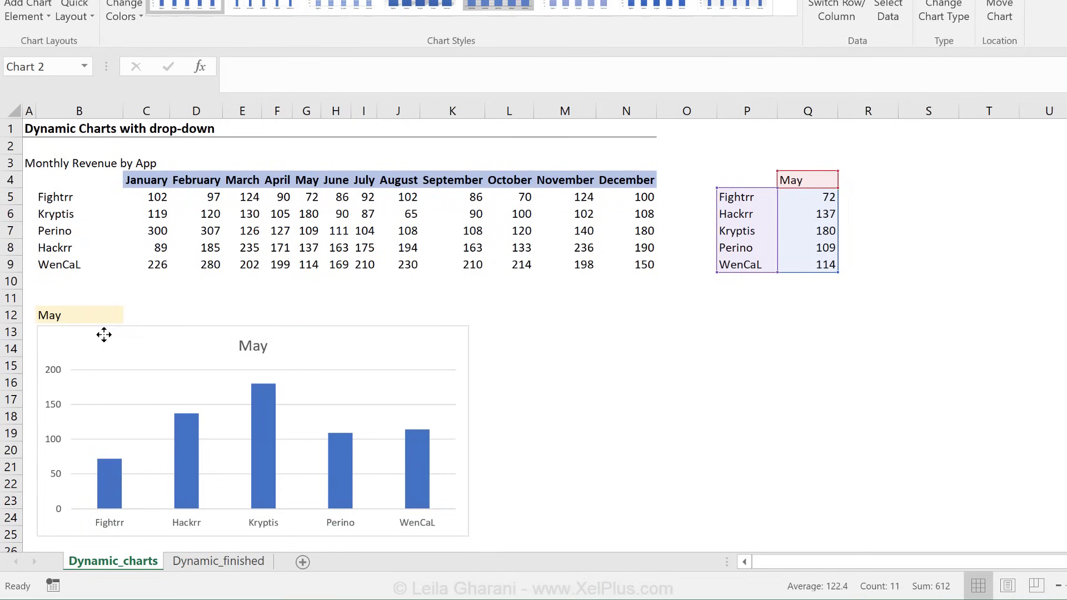
# Step: Add data labels to the bars and delete the vertical axis
pyautogui.click(261, 445)
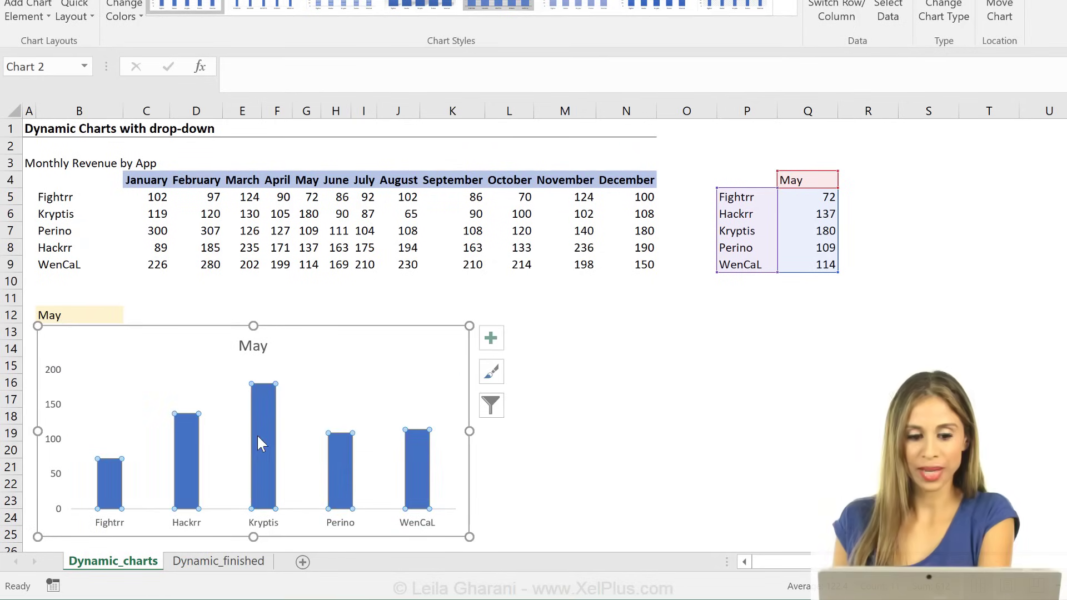
pyautogui.rightClick(261, 444)
pyautogui.moveTo(433, 562)
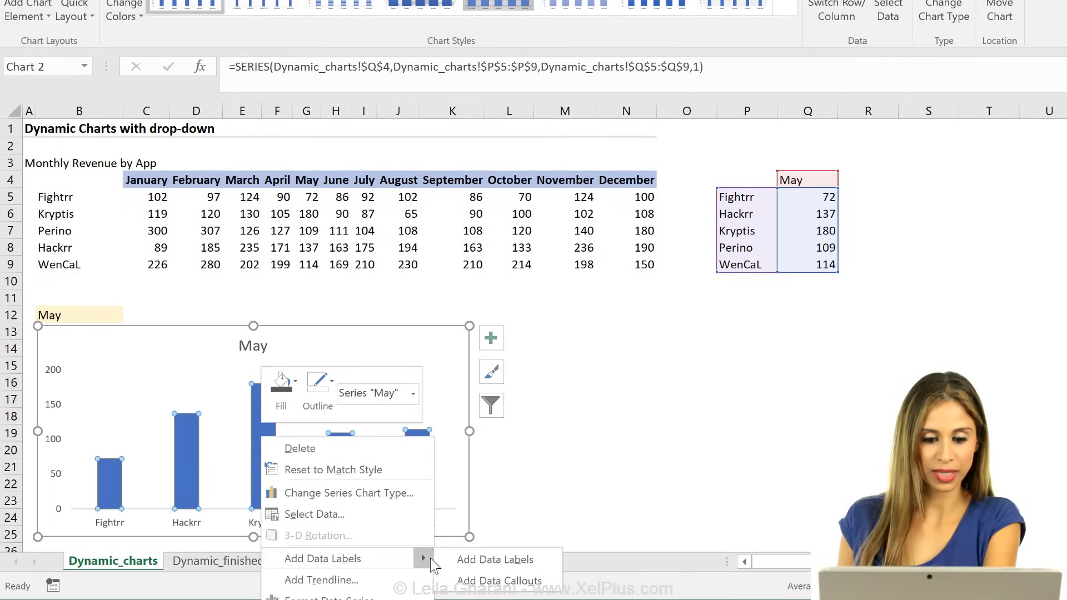
pyautogui.click(495, 560)
pyautogui.click(47, 417)
pyautogui.press('Delete')
# Step: Set the series gap width to 80% and make the chart narrower
pyautogui.click(340, 482)
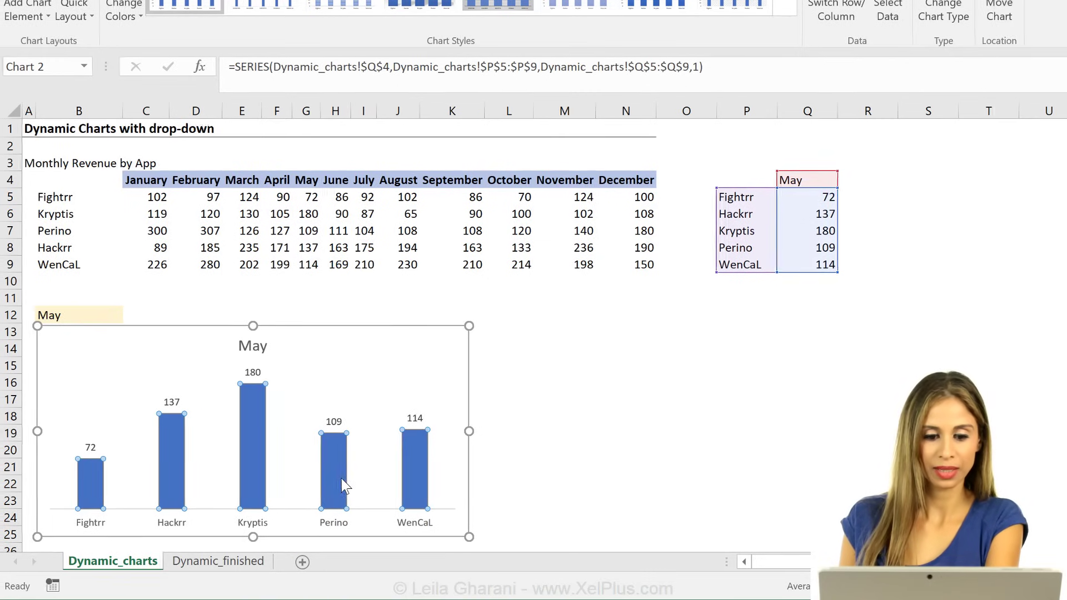
pyautogui.doubleClick(344, 485)
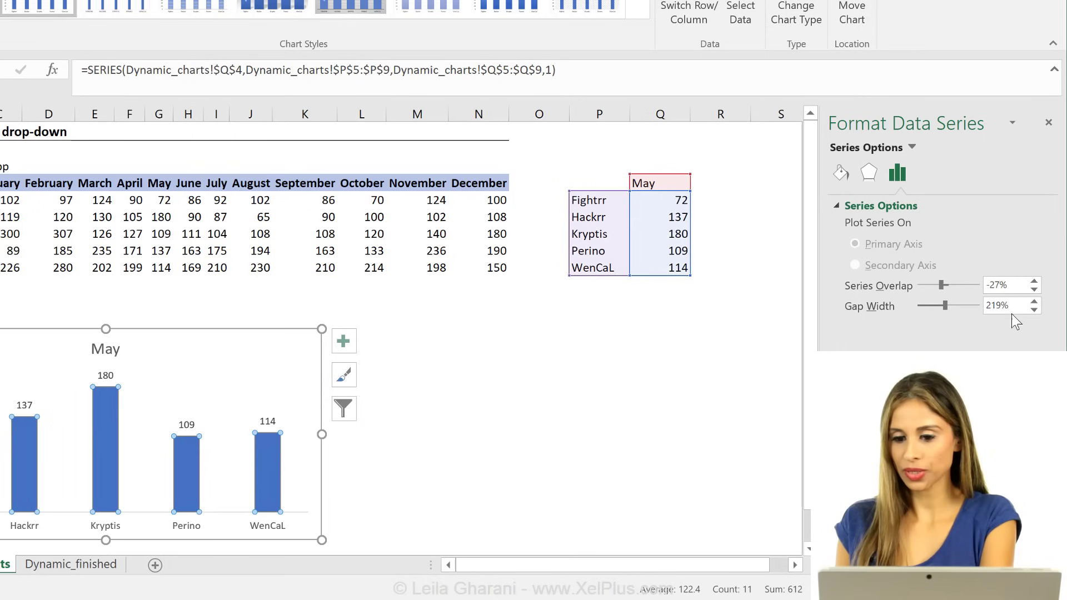
pyautogui.moveTo(1011, 312); pyautogui.dragTo(923, 312)
pyautogui.write('80')
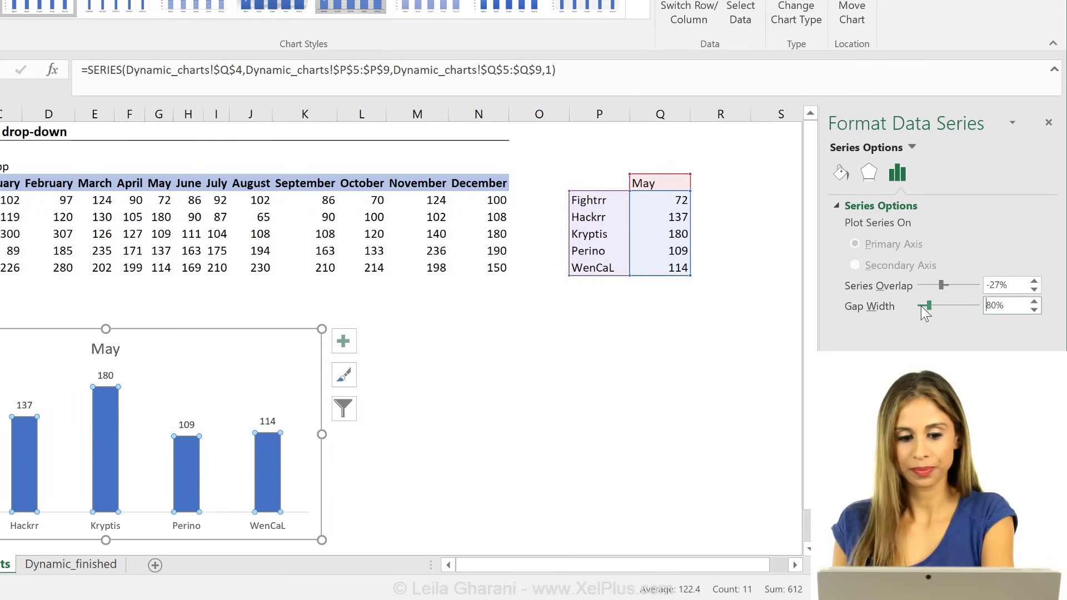
pyautogui.press('Return')
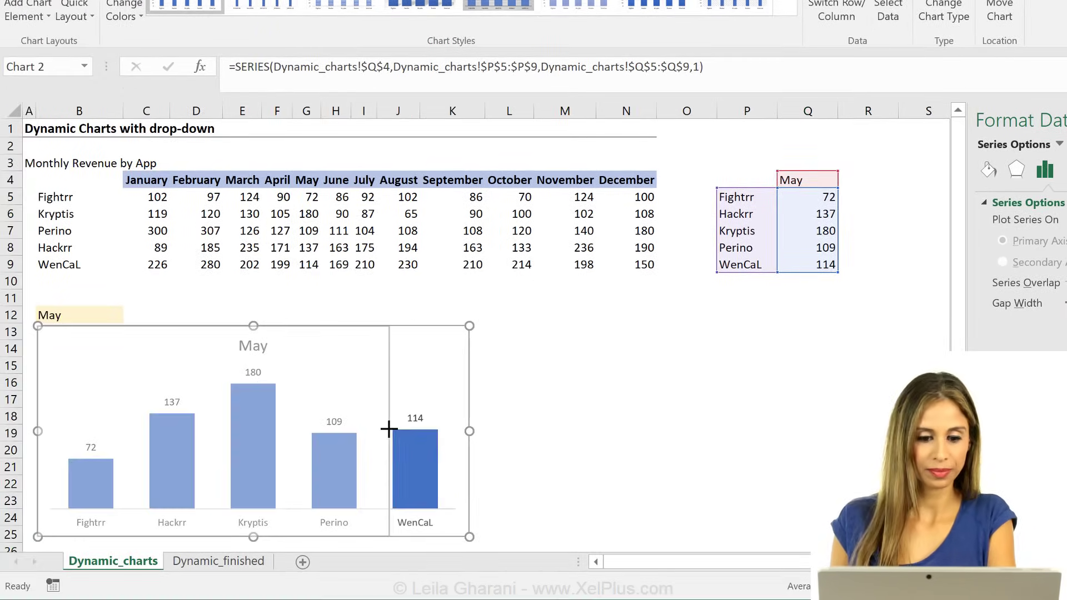
pyautogui.moveTo(389, 429); pyautogui.dragTo(389, 429)
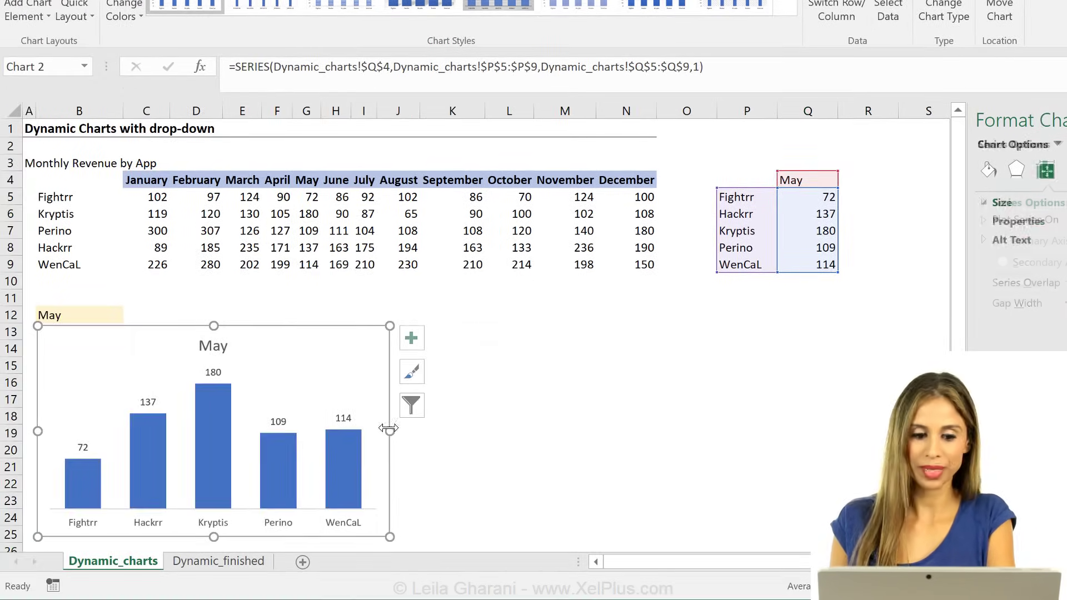
pyautogui.click(529, 429)
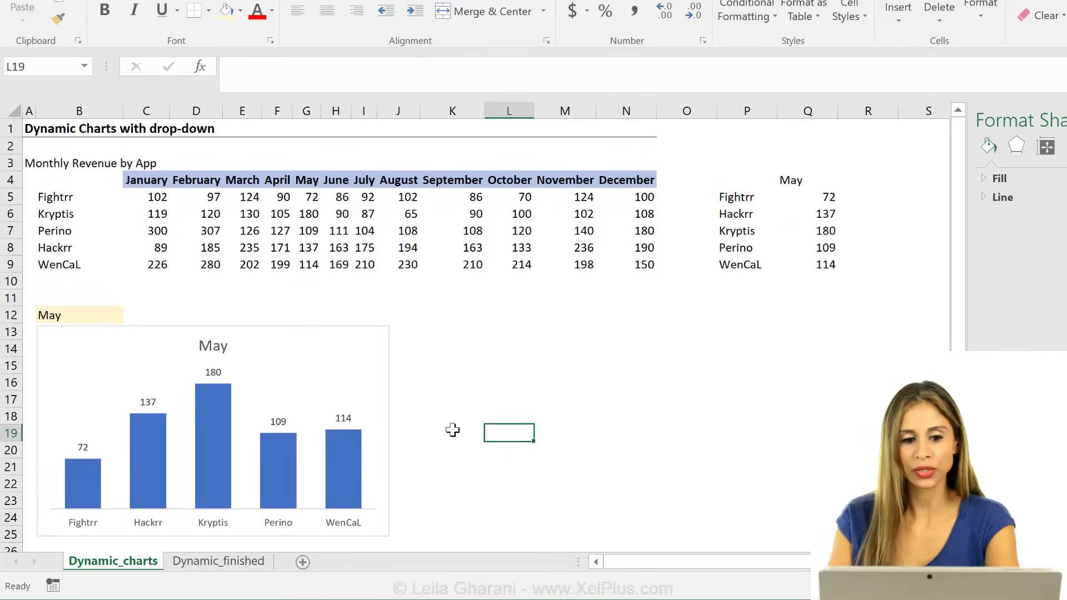
# Step: Choose September in the B12 month drop-down
pyautogui.click(108, 315)
pyautogui.click(130, 315)
pyautogui.click(75, 385)
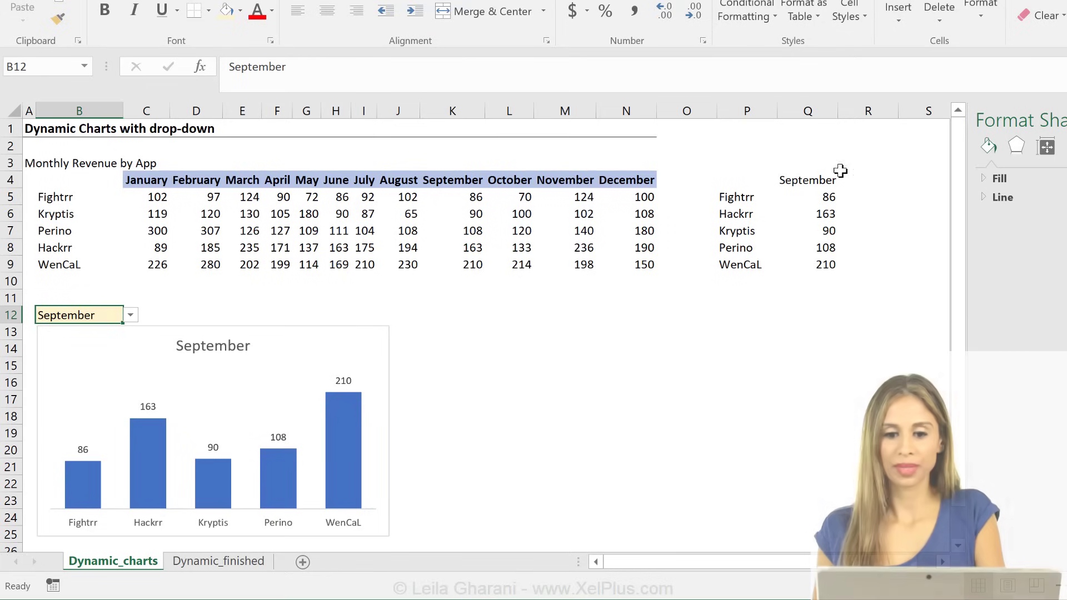
# Step: Enter ="Revenue Comparison For "&Q4 in Q3 as the dynamic title text
pyautogui.click(799, 164)
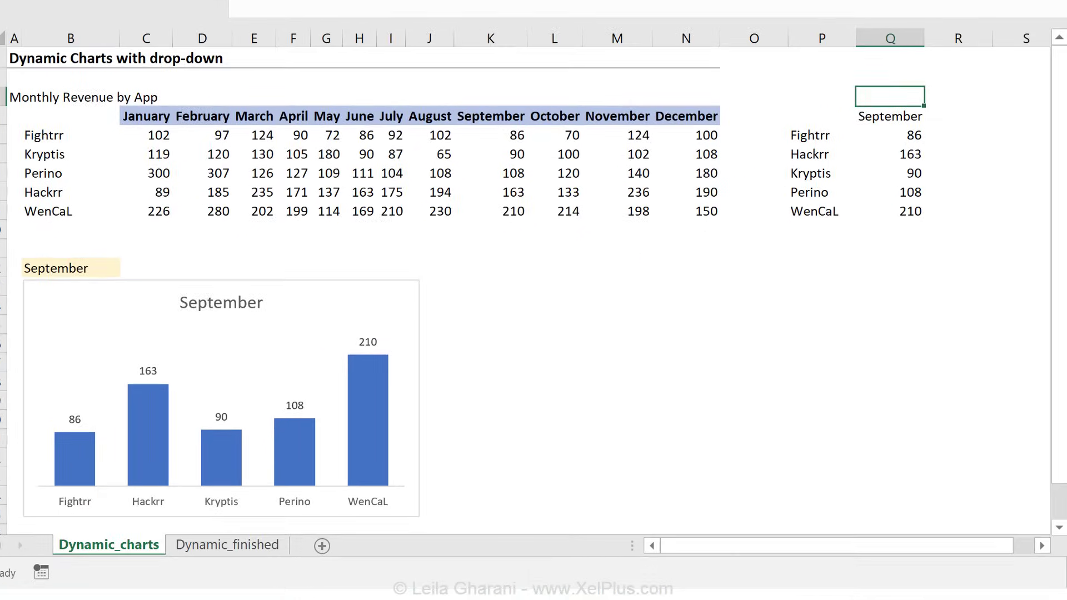
pyautogui.write('="Revenue Comparison')
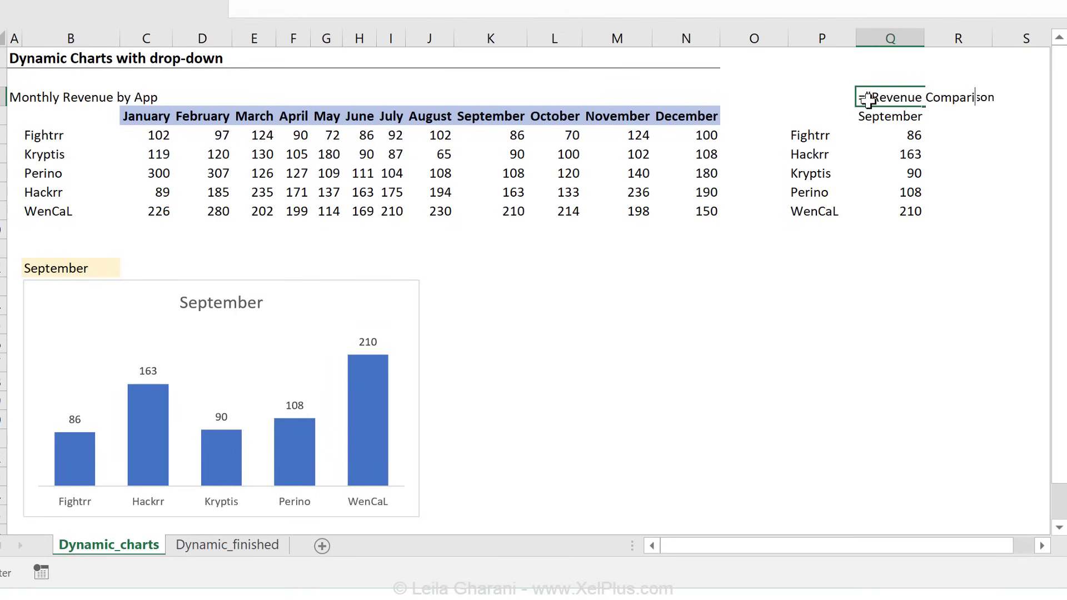
pyautogui.write(' F')
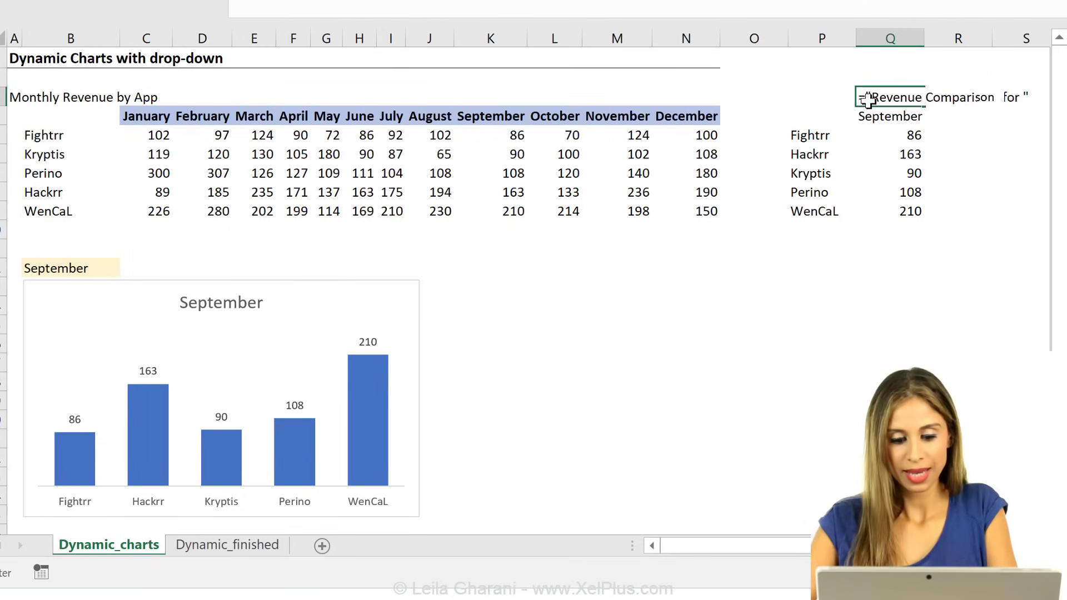
pyautogui.write('or "&')
pyautogui.click(879, 115)
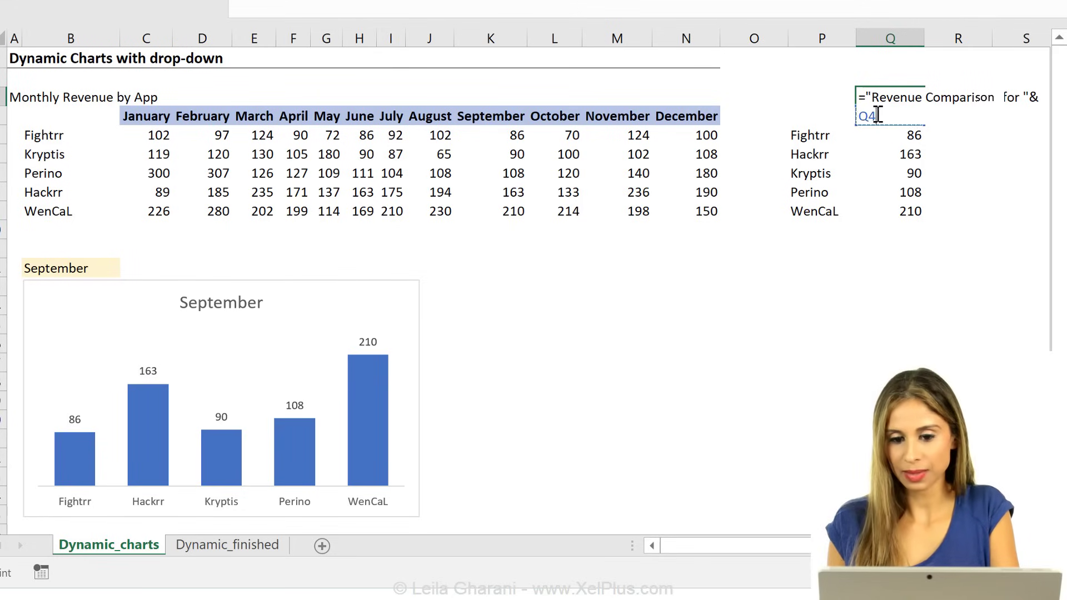
pyautogui.press('Return')
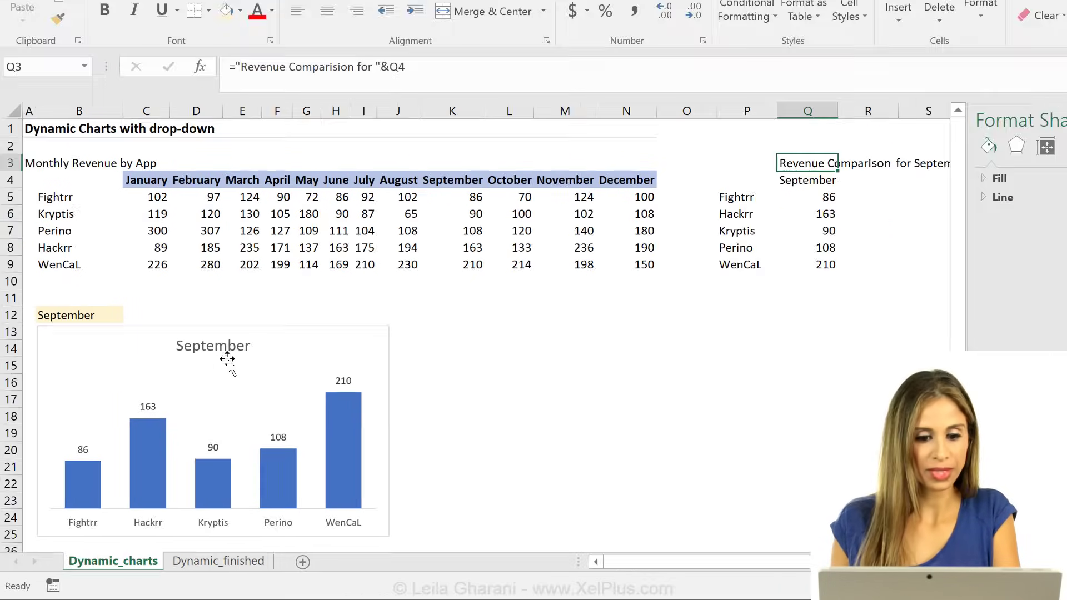
pyautogui.click(241, 303)
# Step: Link the chart title to cell Q3 through the formula bar
pyautogui.click(291, 74)
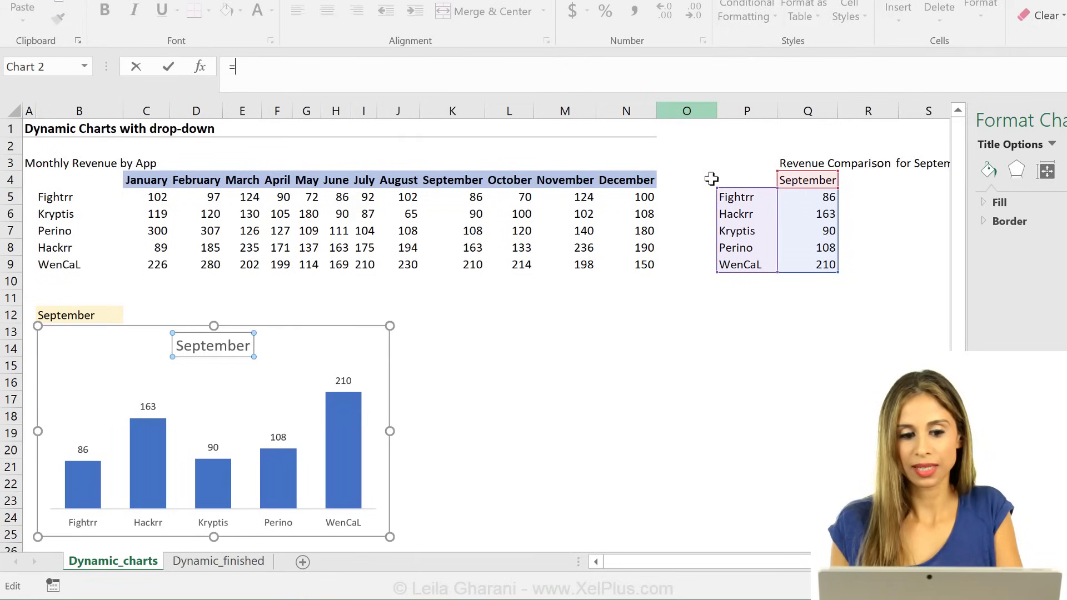
pyautogui.click(836, 161)
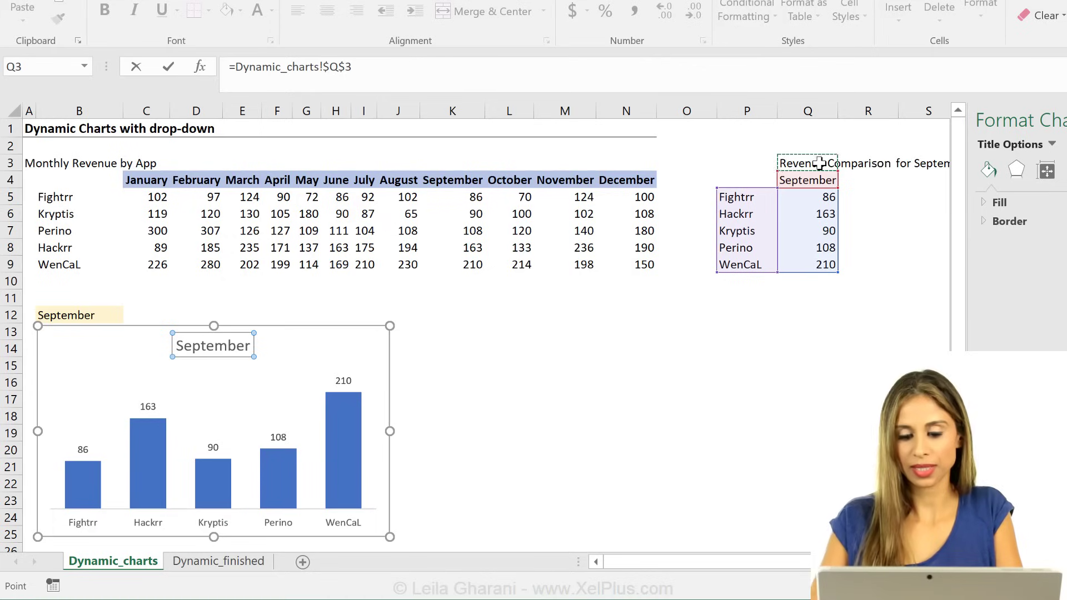
pyautogui.press('Return')
pyautogui.click(277, 293)
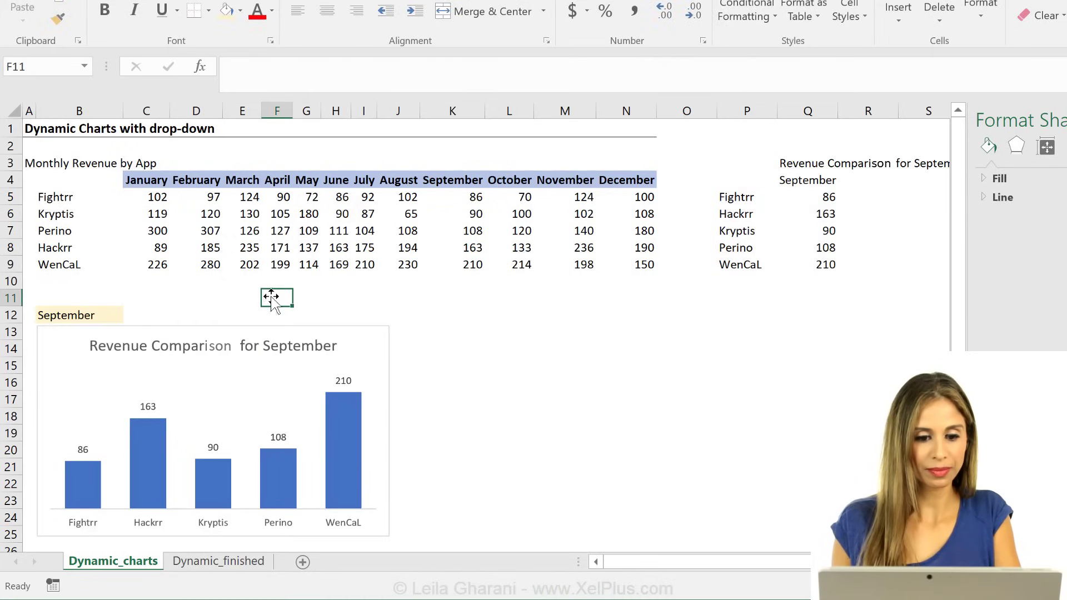
# Step: Choose July in the B12 month drop-down to update the chart
pyautogui.click(102, 312)
pyautogui.click(130, 316)
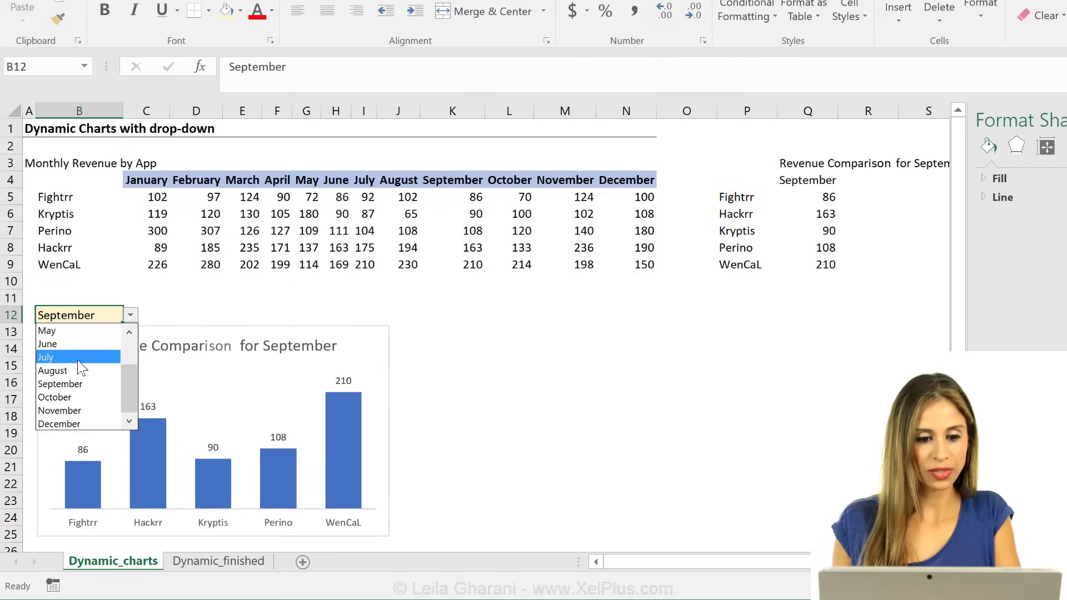
pyautogui.click(78, 356)
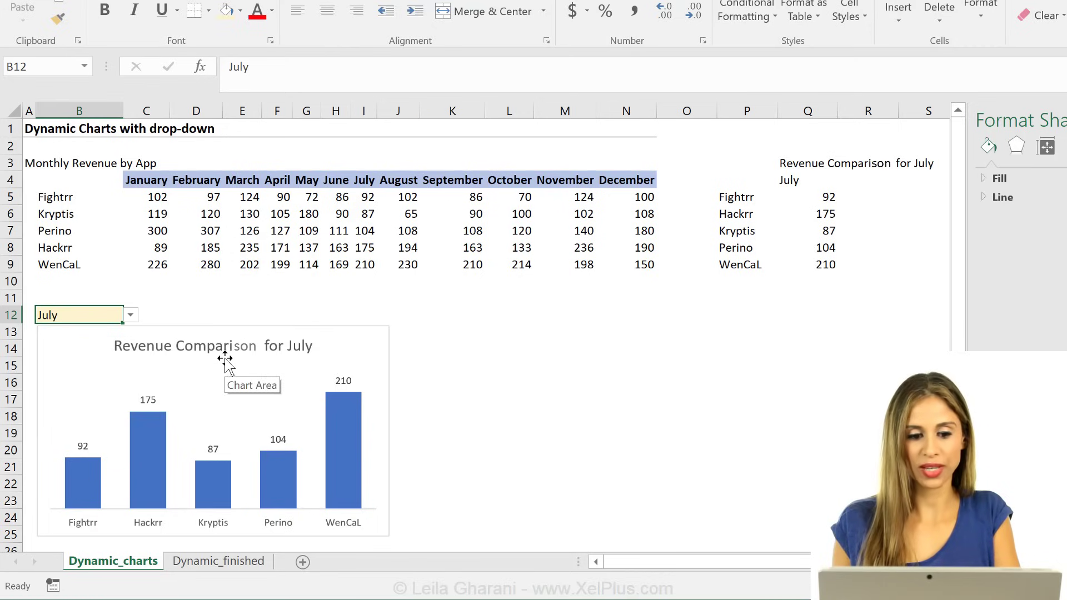
pyautogui.click(189, 325)
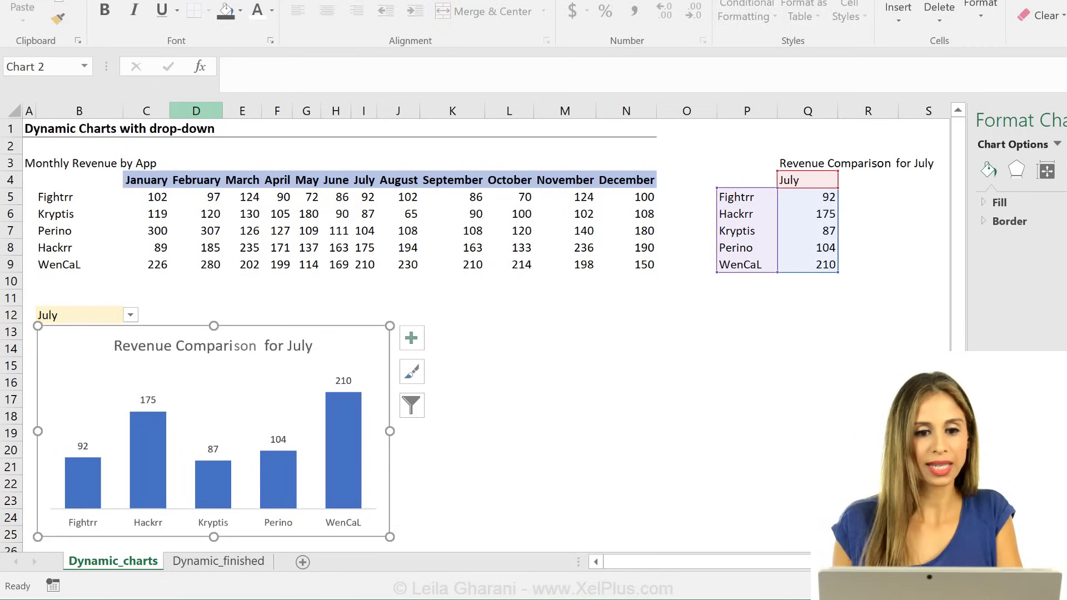
# Step: Set the chart's Shape Outline to No Outline
pyautogui.click(272, 10)
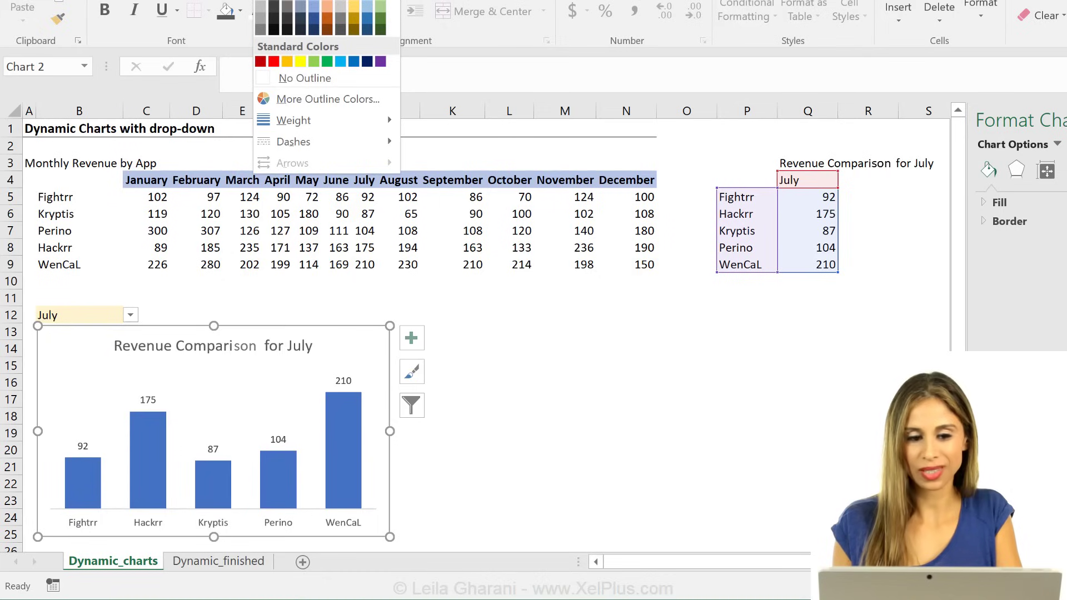
pyautogui.click(321, 79)
pyautogui.click(489, 398)
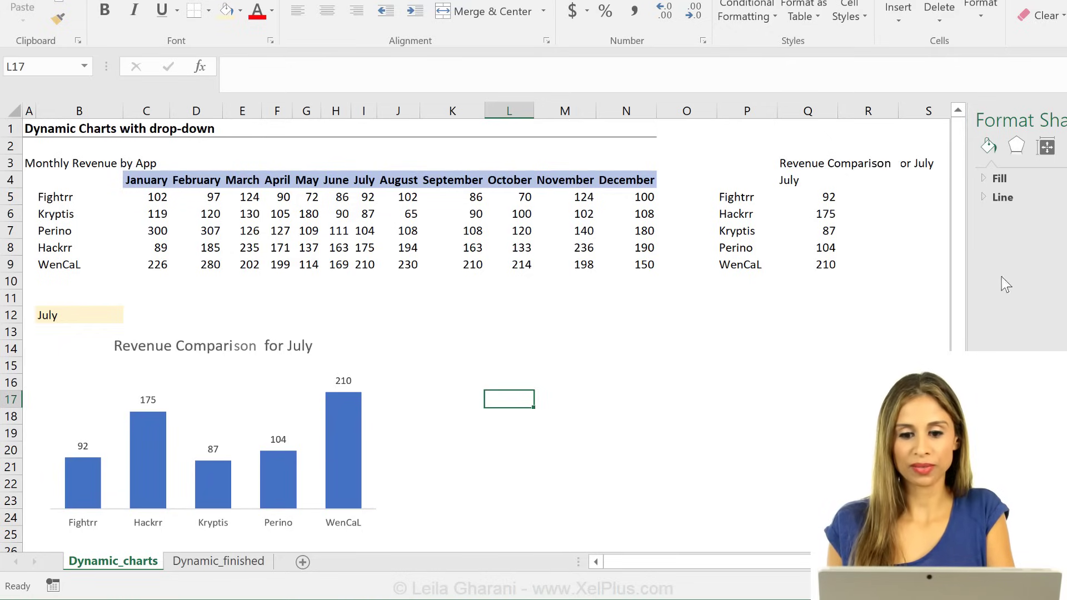
# Step: Type the heading Average in R4
pyautogui.click(856, 199)
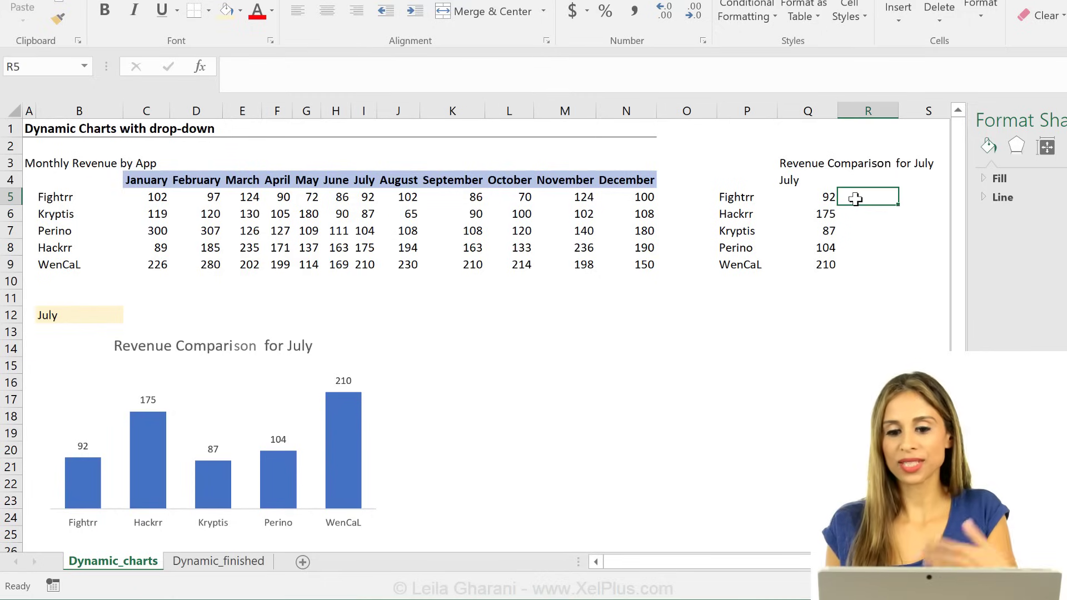
pyautogui.press('Up')
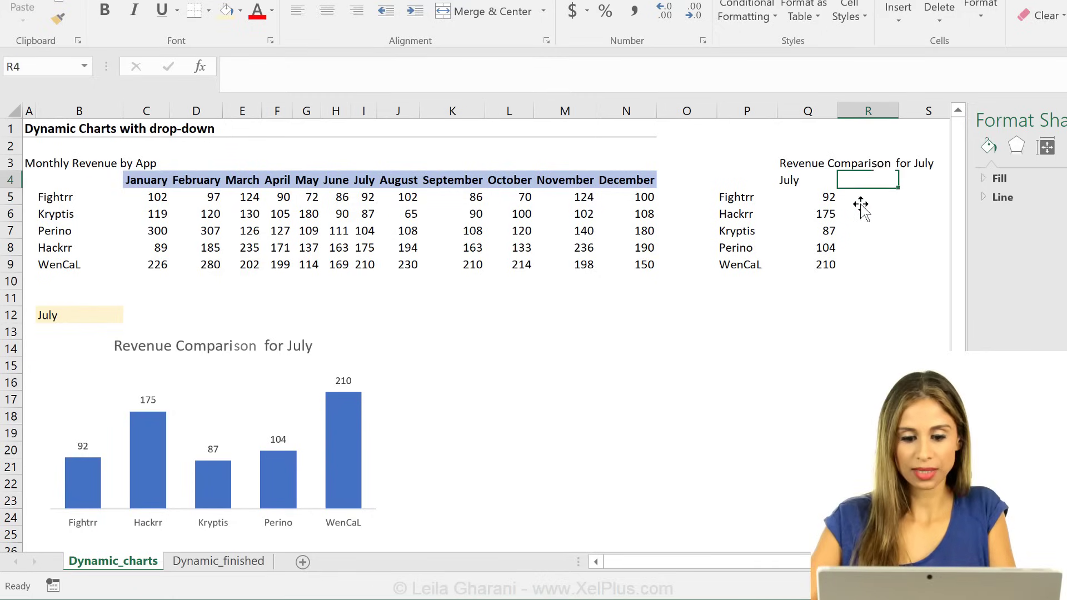
pyautogui.write('Average')
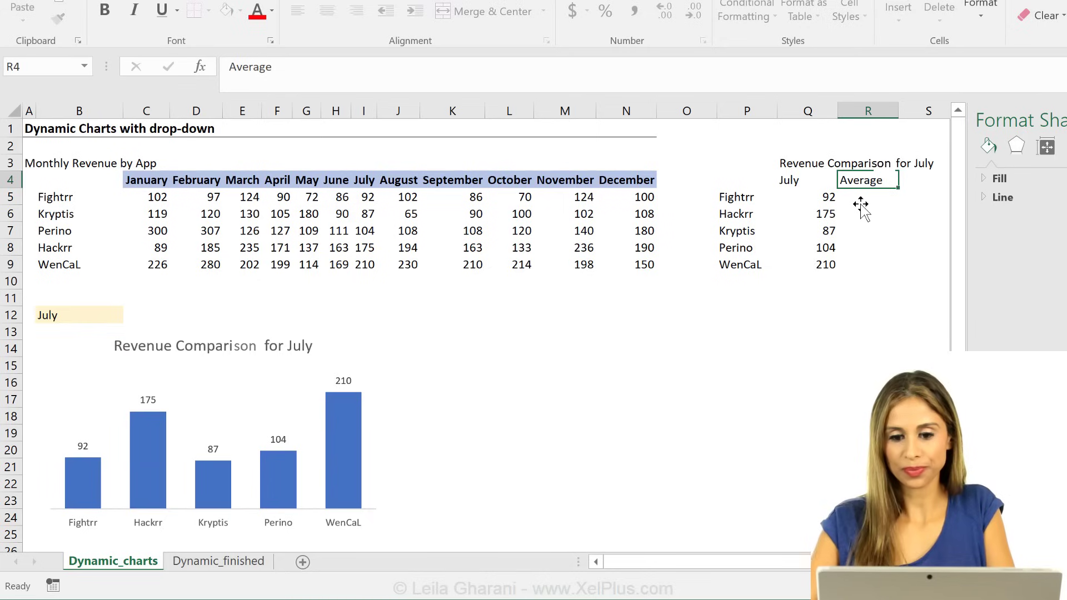
pyautogui.press('Return')
# Step: Enter =AVERAGE($Q$5:$Q$9) in R5 and fill it down to R9, showing 133.6
pyautogui.write('=average(')
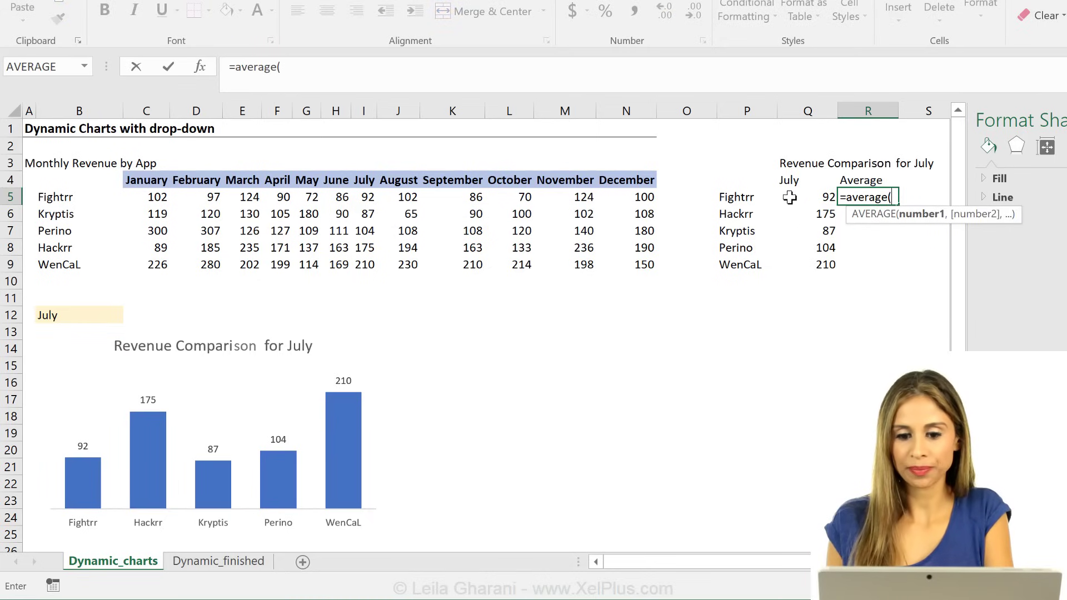
pyautogui.moveTo(790, 197); pyautogui.dragTo(808, 261)
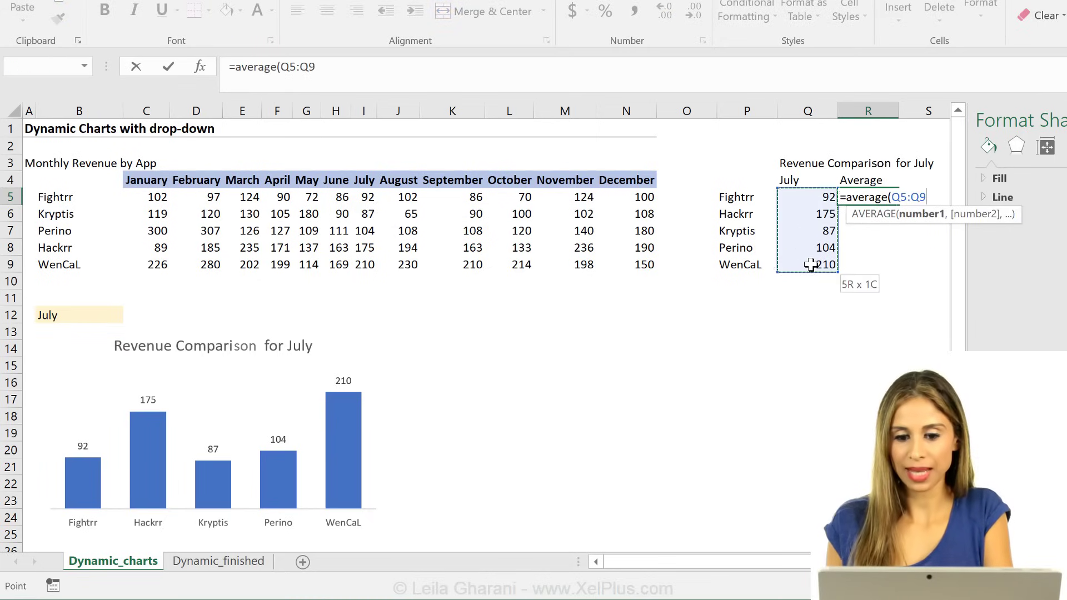
pyautogui.press('F4')
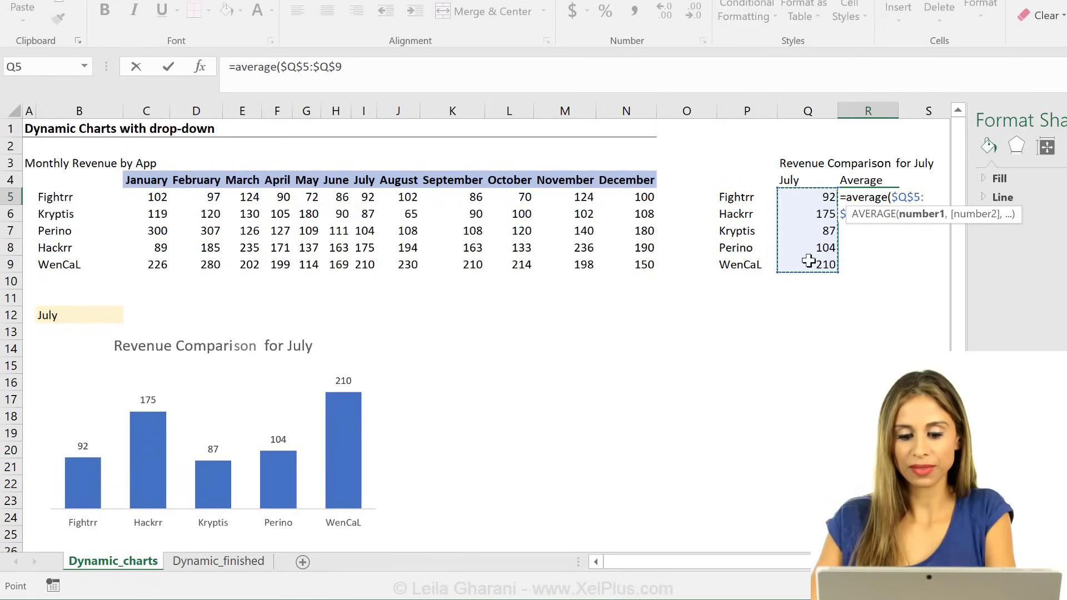
pyautogui.hotkey('ctrl', 'Return')
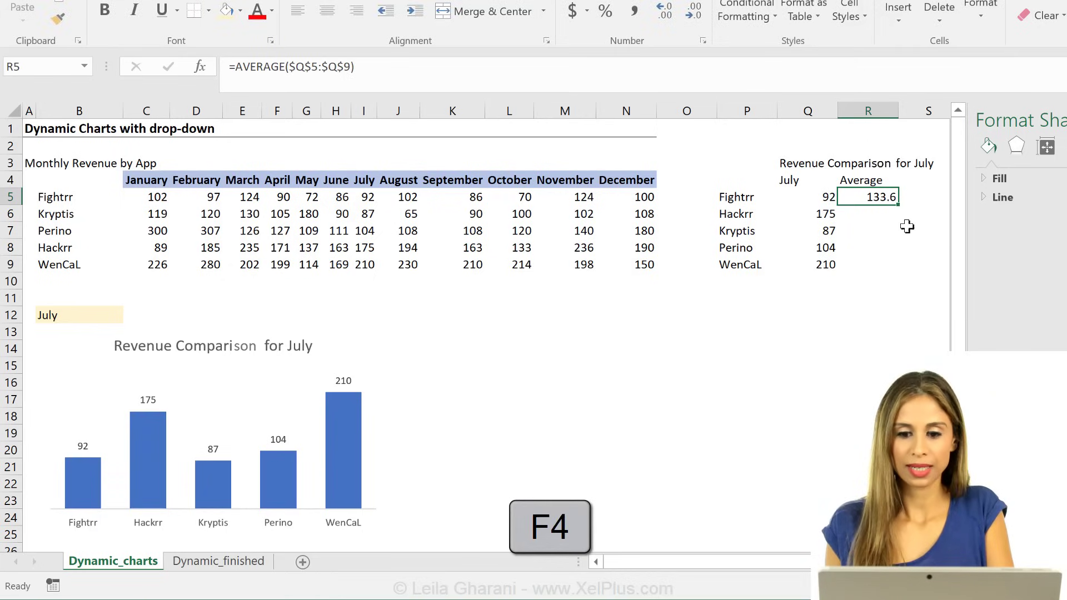
pyautogui.doubleClick(897, 205)
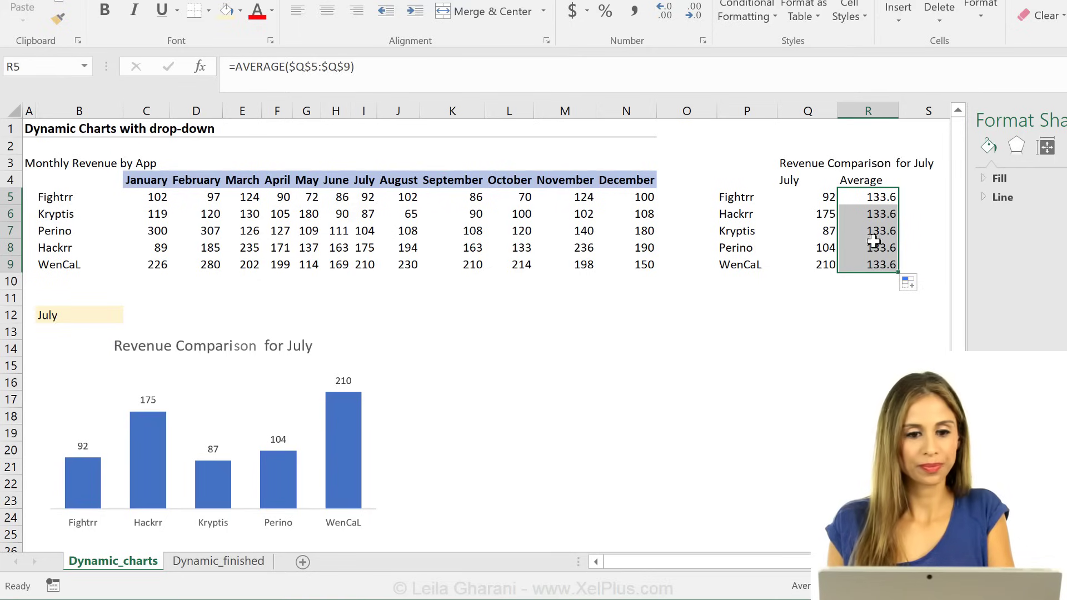
# Step: Extend the chart's source range from Q4:Q9 to Q4:R9 to include the Average column
pyautogui.click(256, 370)
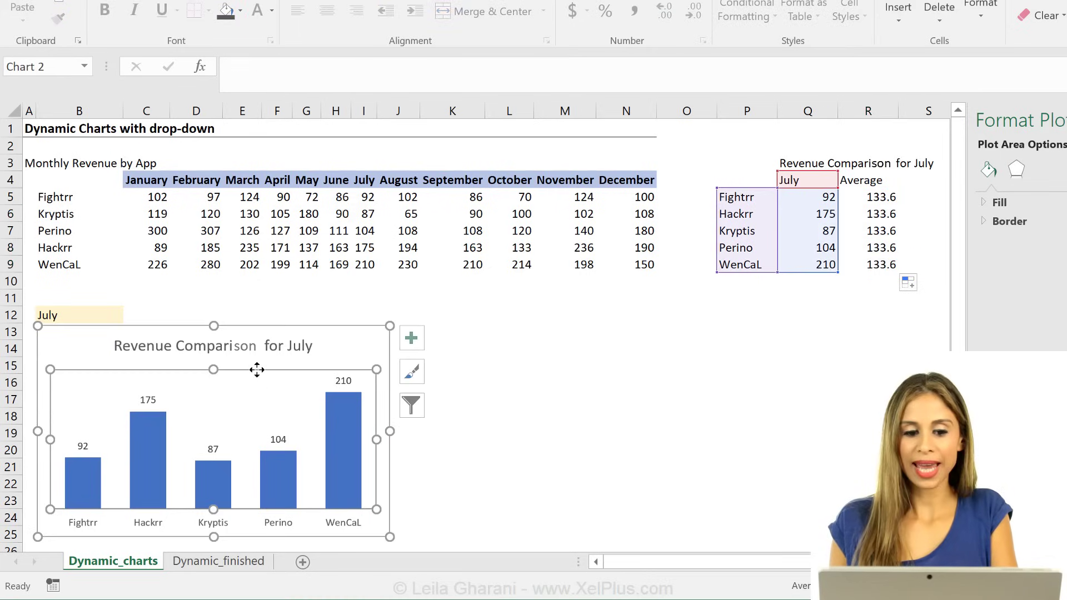
pyautogui.click(302, 328)
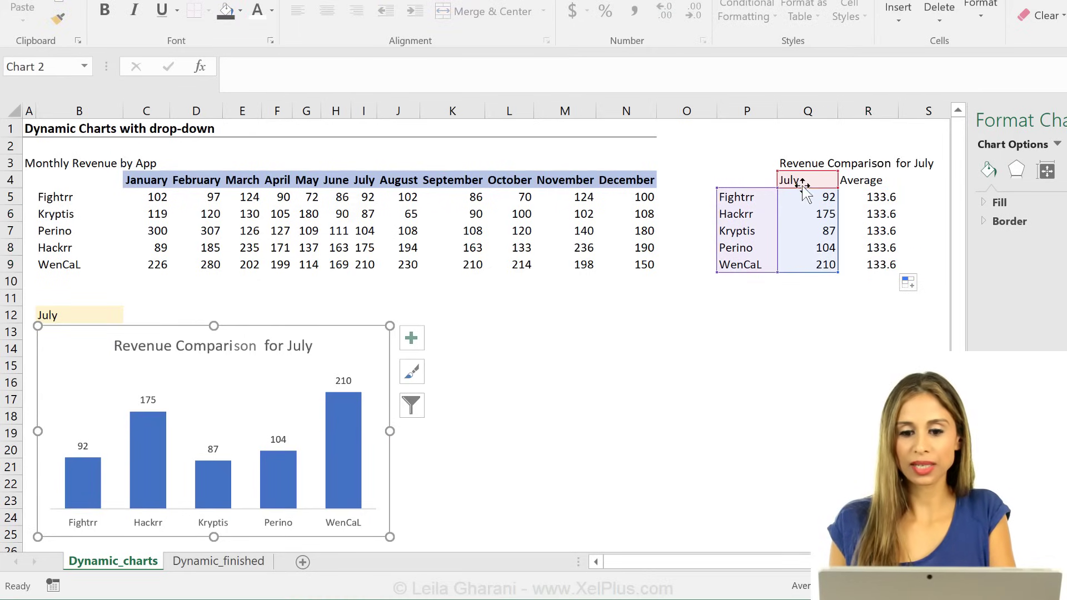
pyautogui.moveTo(858, 185); pyautogui.dragTo(884, 178)
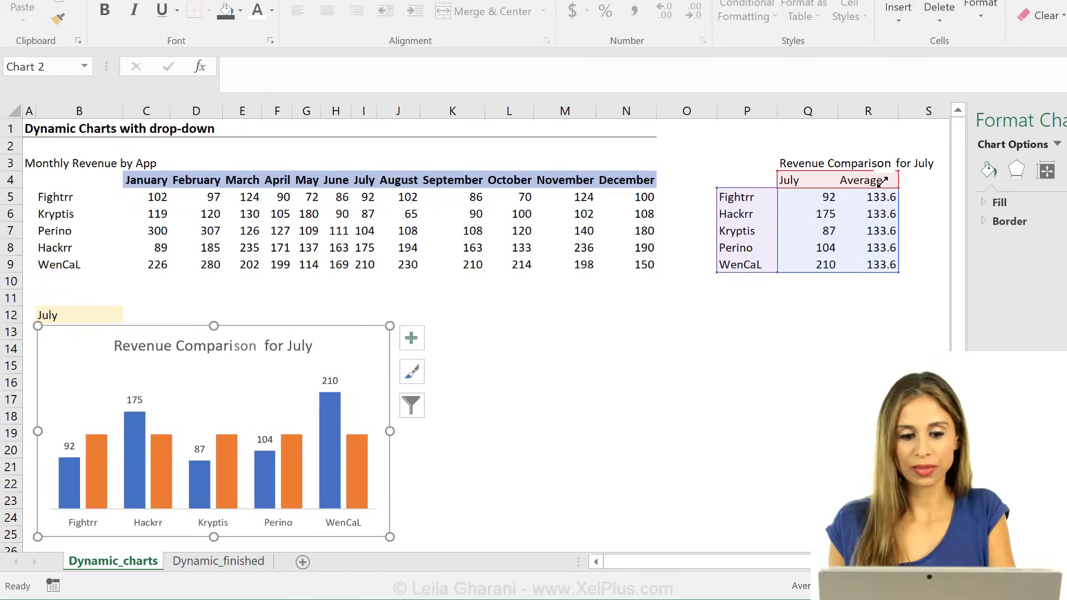
# Step: Change the Average series chart type to a line, combined with the revenue columns
pyautogui.click(358, 478)
pyautogui.rightClick(357, 476)
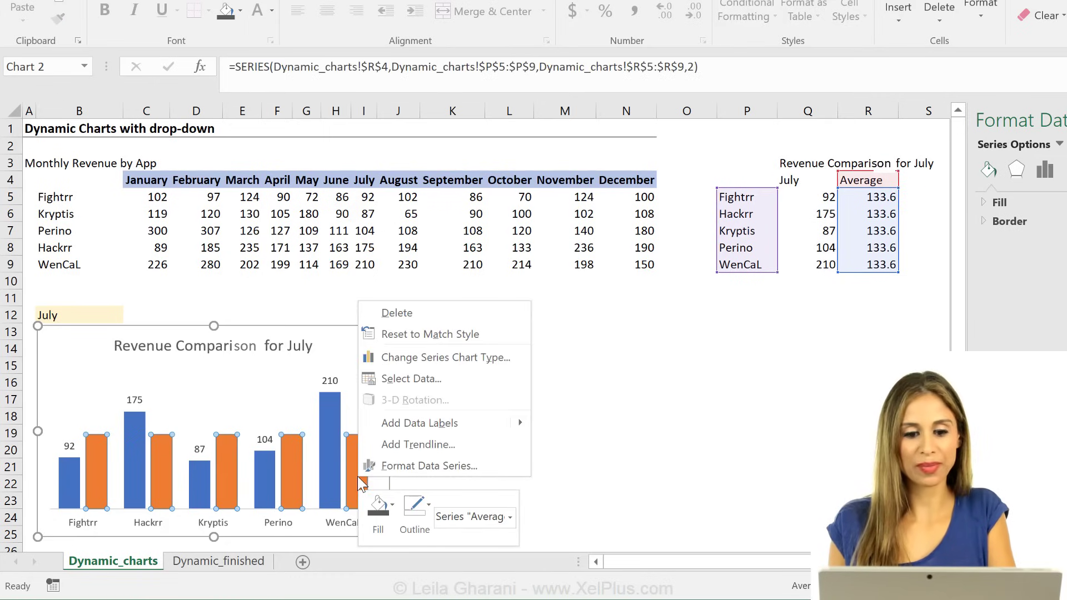
pyautogui.click(396, 361)
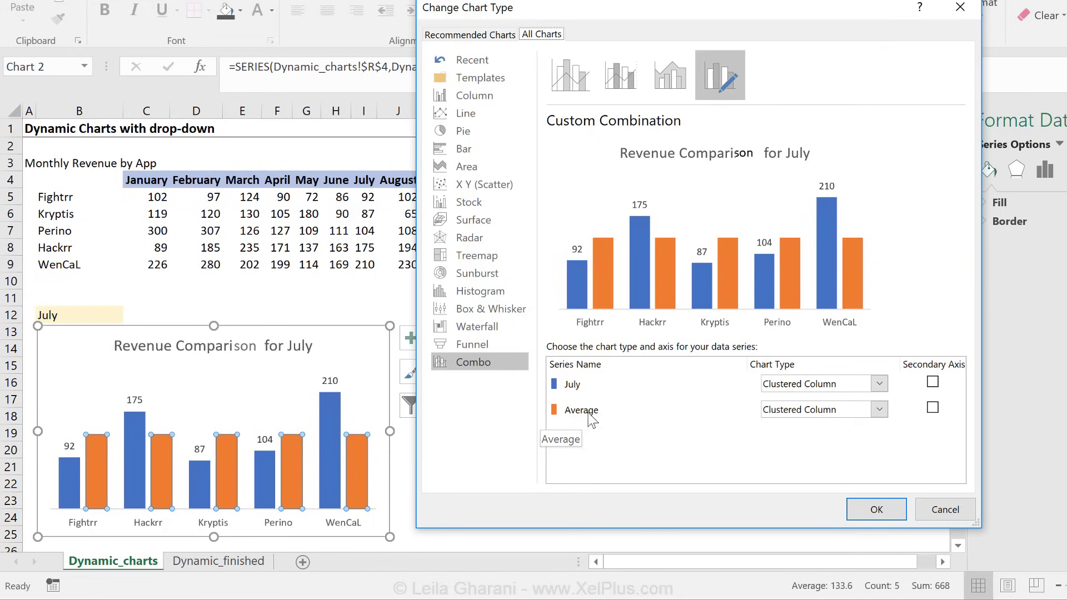
pyautogui.click(878, 409)
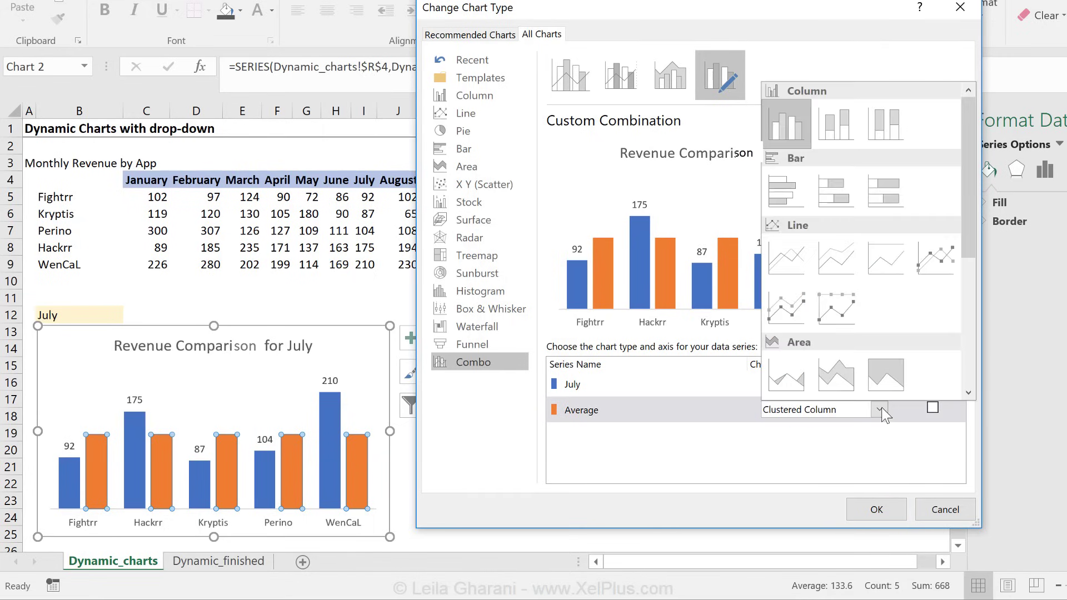
pyautogui.click(783, 266)
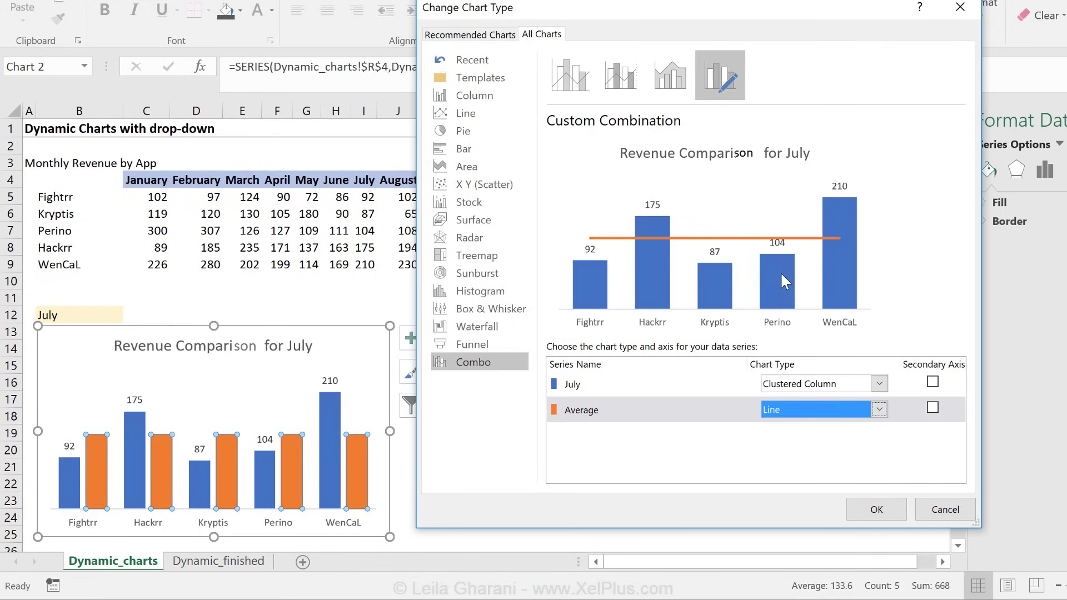
pyautogui.click(889, 515)
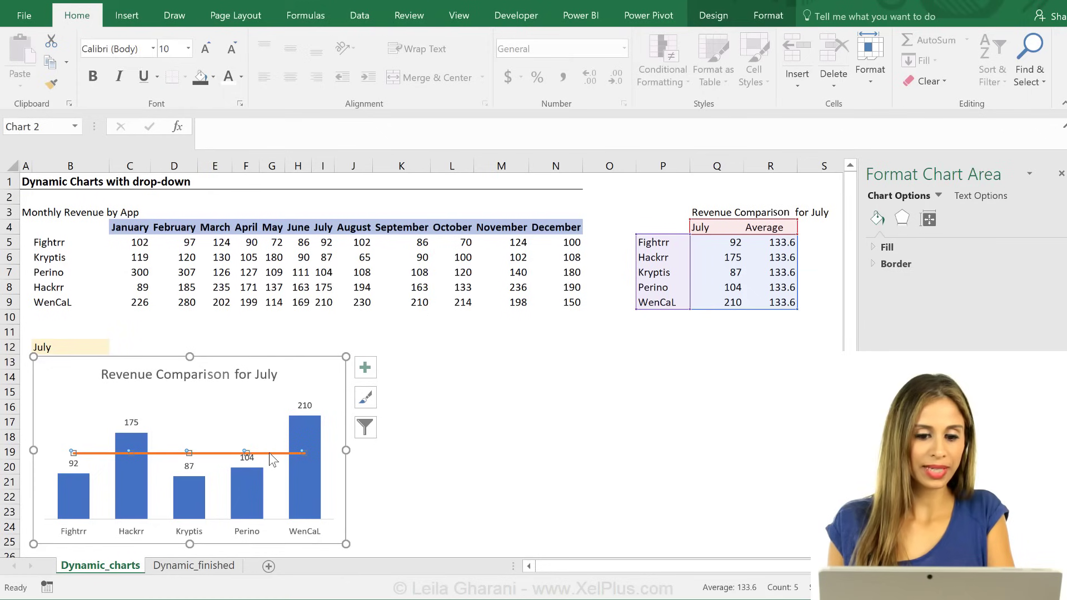
# Step: Make the orange average line a thinner solid line
pyautogui.click(304, 433)
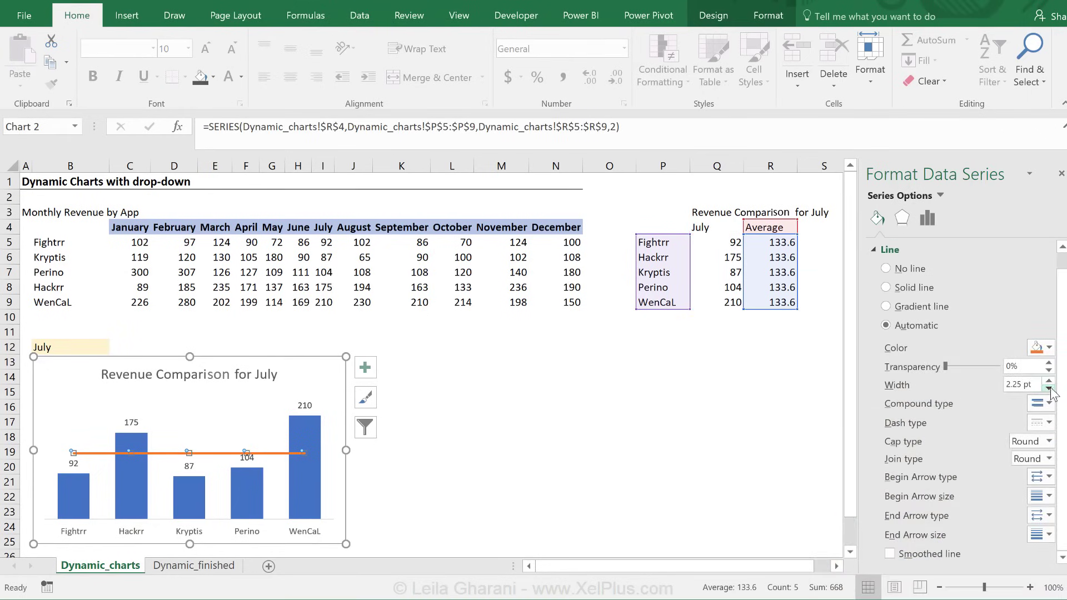
pyautogui.click(1049, 388)
pyautogui.click(1049, 389)
pyautogui.click(1049, 388)
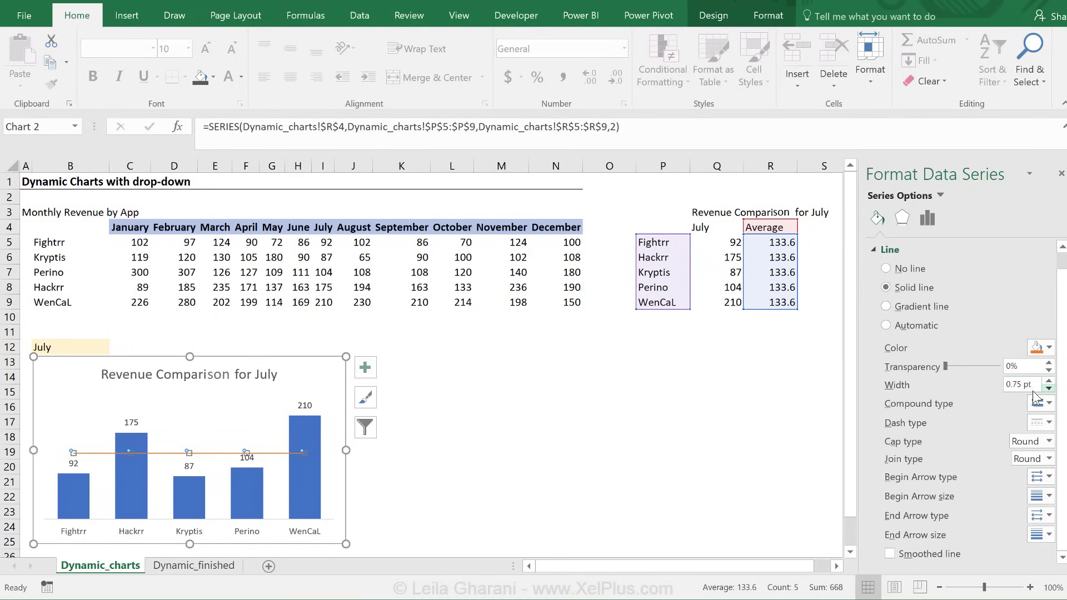
pyautogui.click(451, 511)
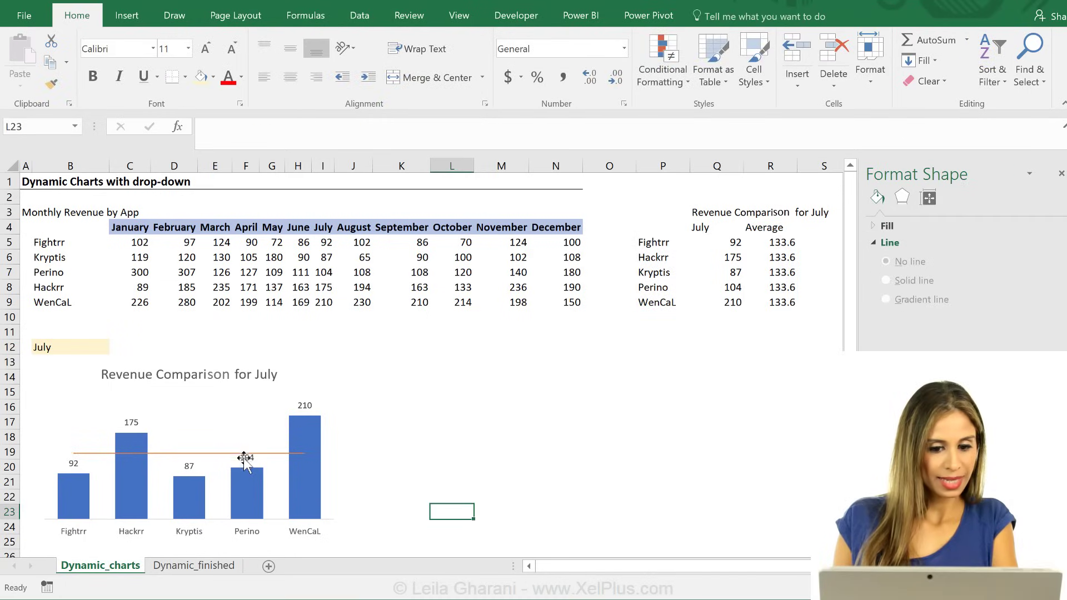
# Step: Pick September from B12's month drop-down, then select the chart's data labels
pyautogui.click(88, 346)
pyautogui.click(115, 348)
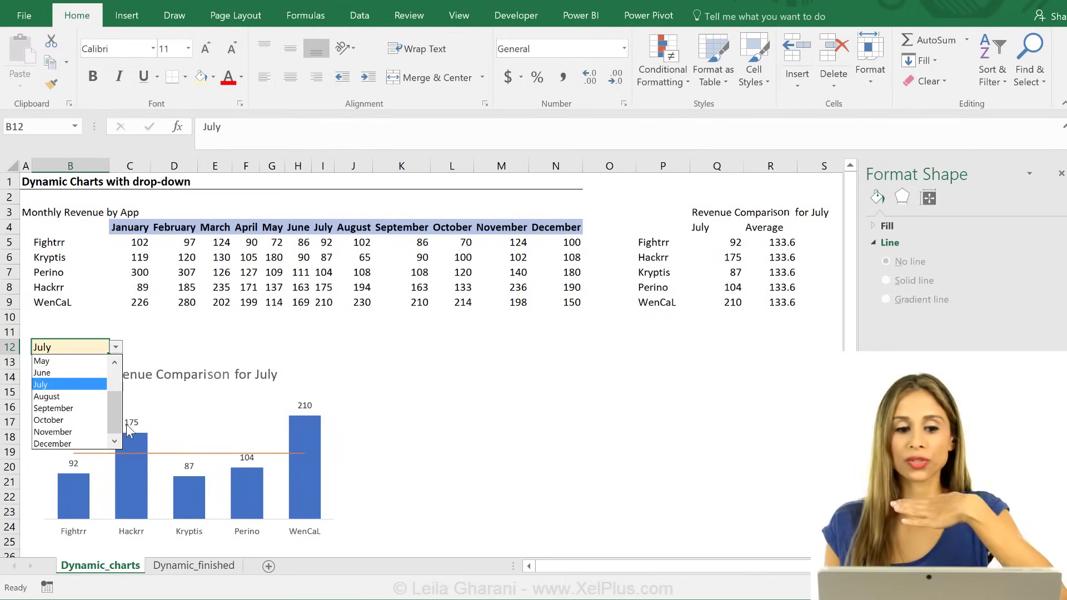
pyautogui.click(69, 410)
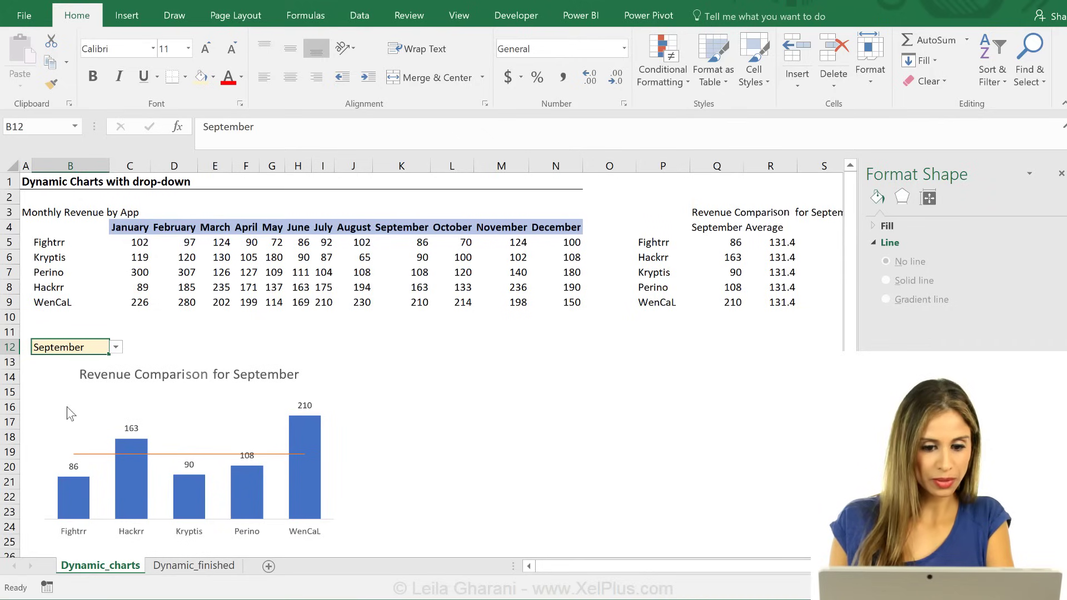
pyautogui.click(245, 457)
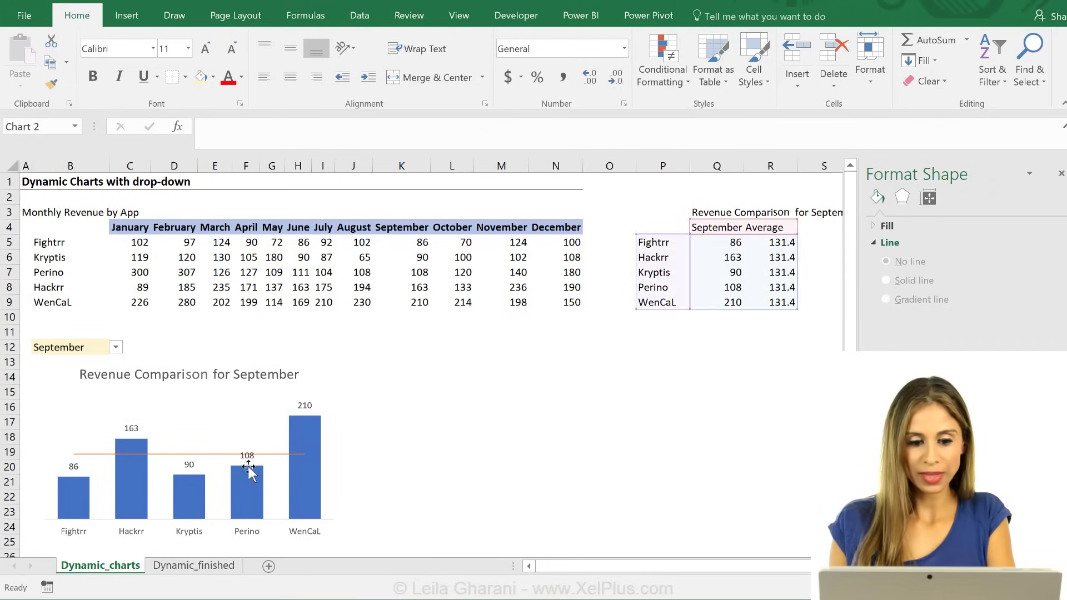
pyautogui.click(250, 460)
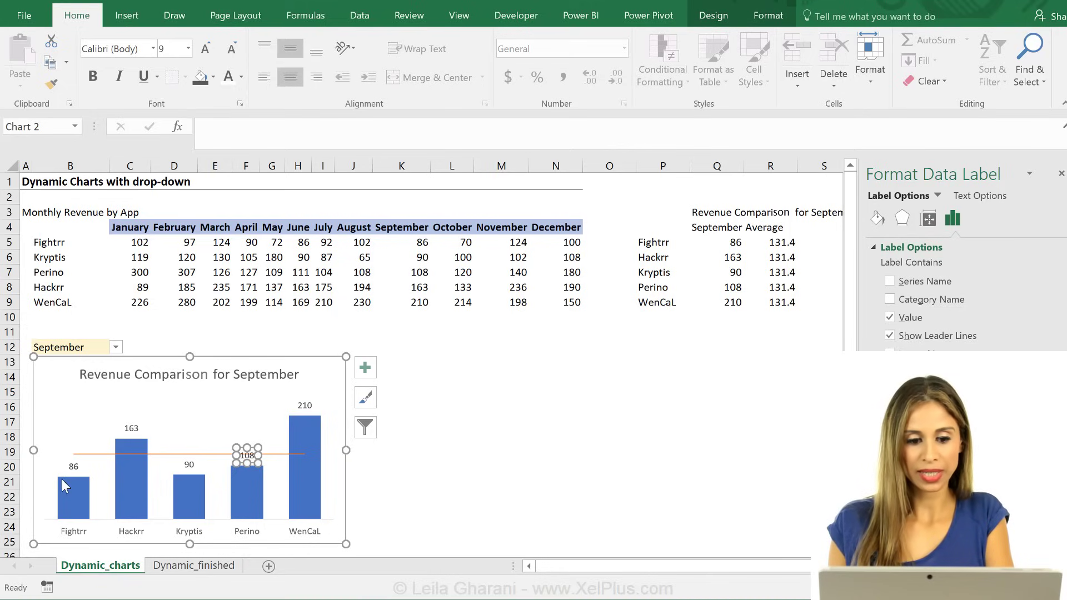
# Step: Give the Series 'September' data labels a solid white fill in Format Data Labels
pyautogui.click(305, 405)
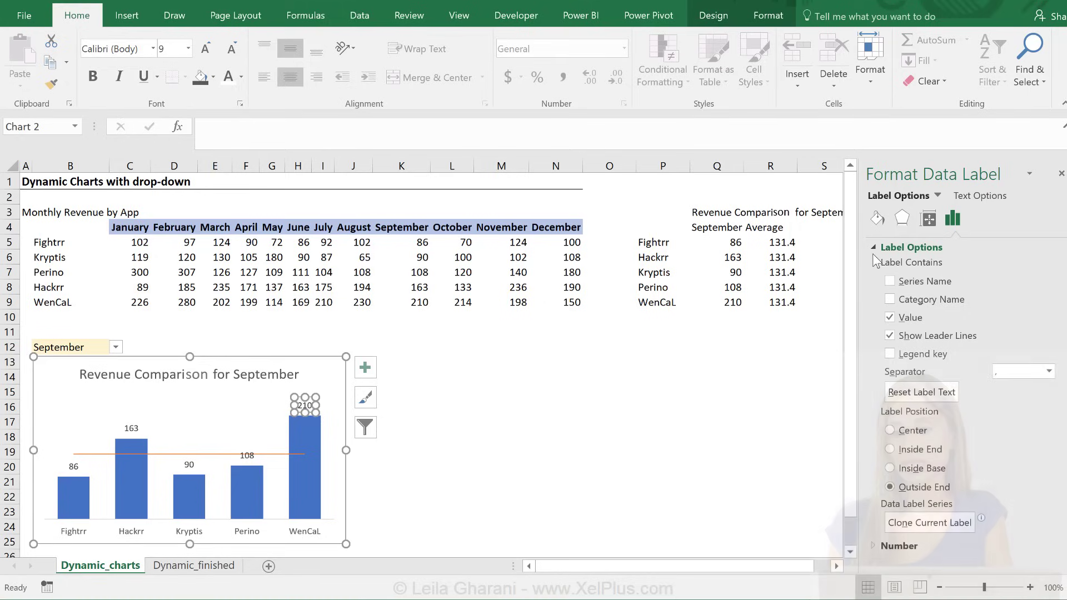
pyautogui.click(937, 196)
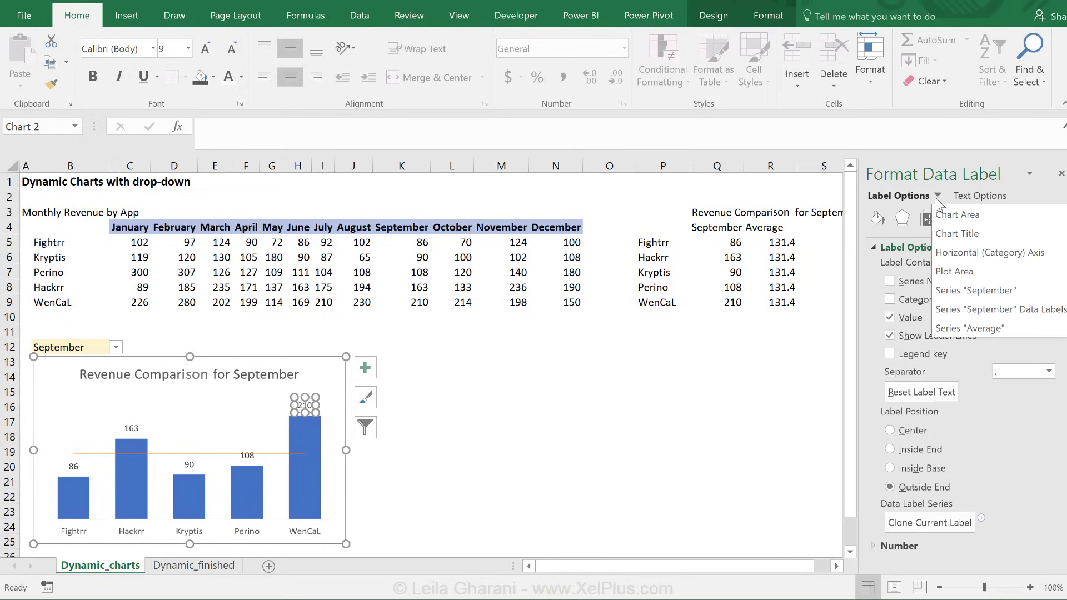
pyautogui.click(992, 308)
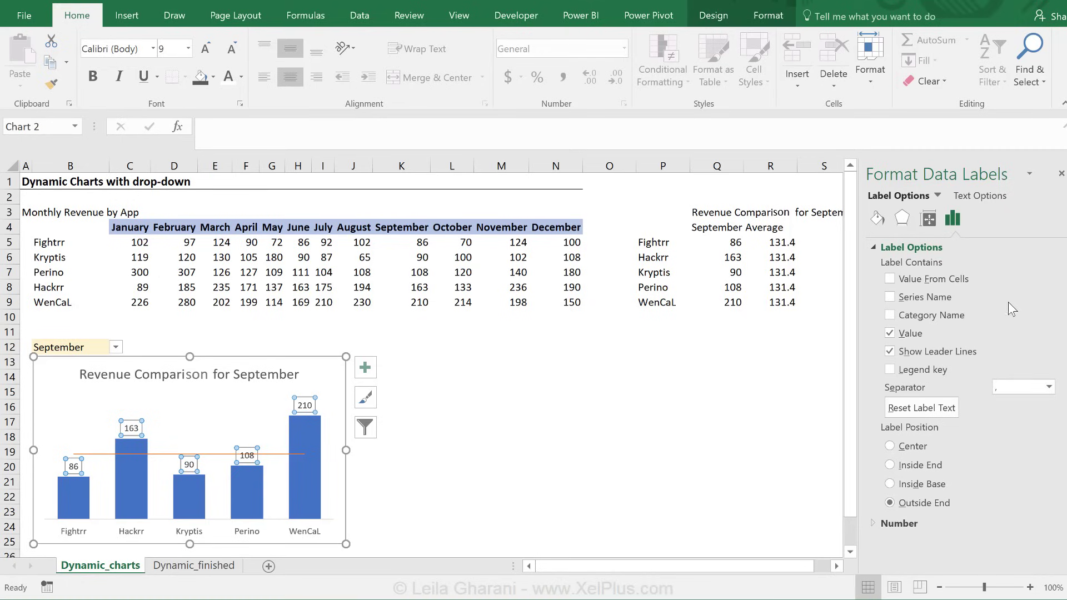
pyautogui.click(876, 219)
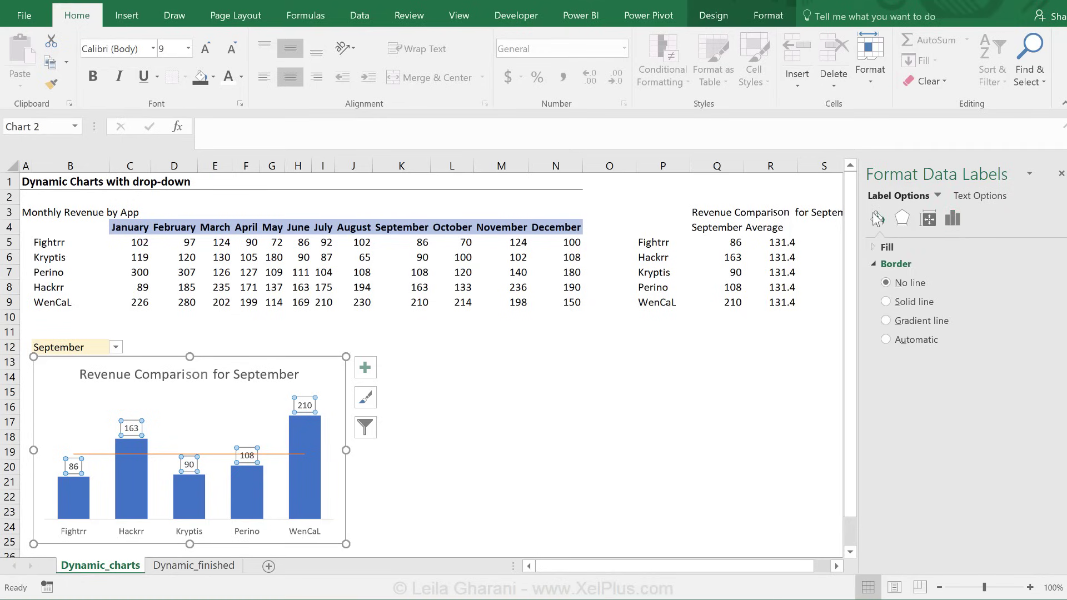
pyautogui.click(873, 247)
pyautogui.click(885, 285)
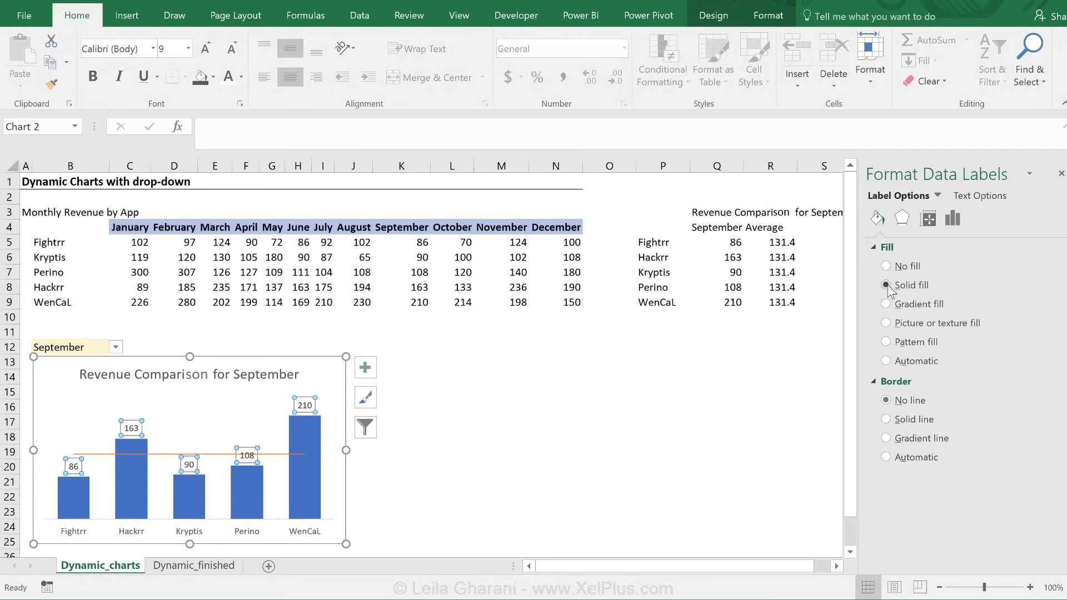
pyautogui.click(1048, 383)
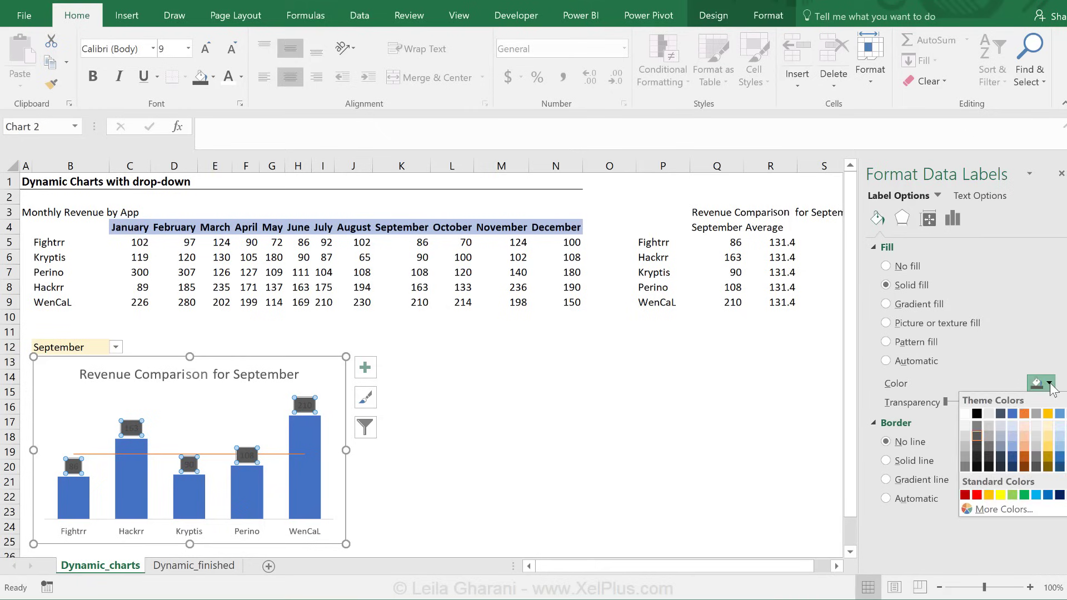
pyautogui.click(967, 415)
pyautogui.click(703, 451)
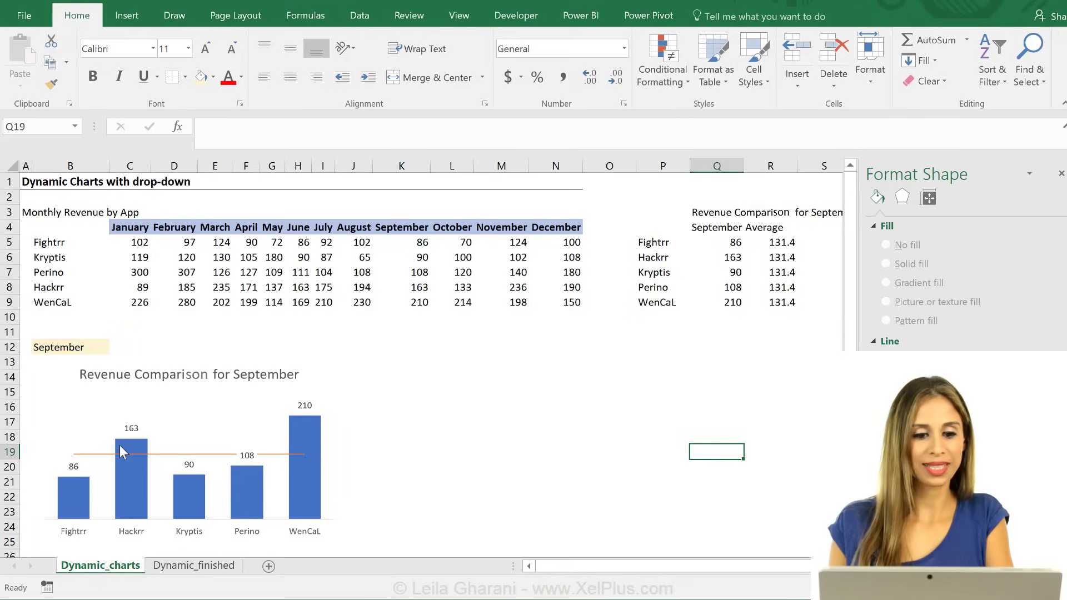
# Step: Switch the month in B12 to December, then to June
pyautogui.click(77, 347)
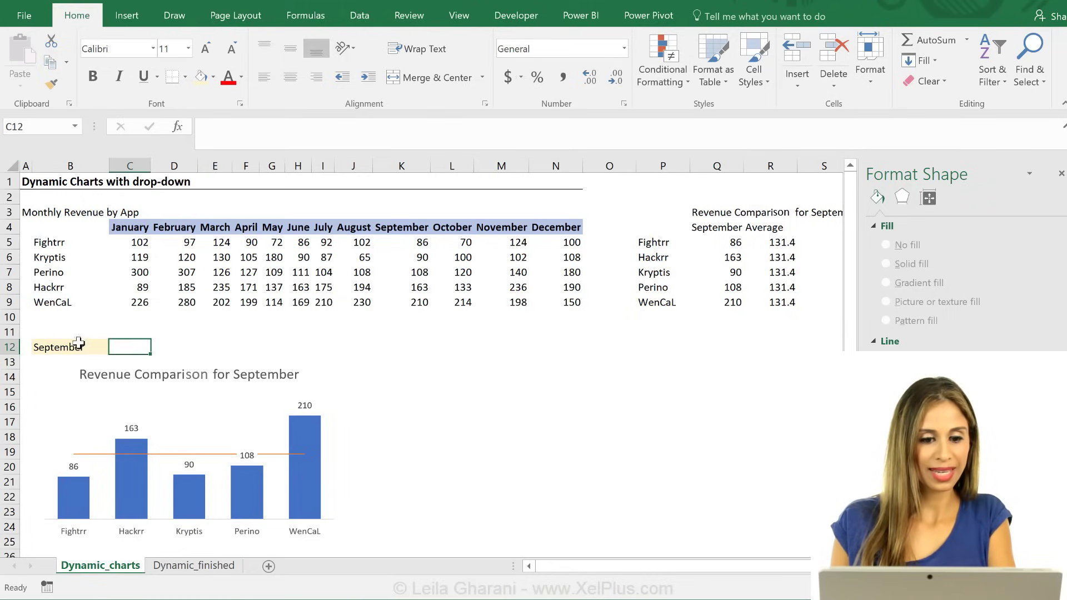
pyautogui.click(95, 347)
pyautogui.click(116, 347)
pyautogui.click(60, 437)
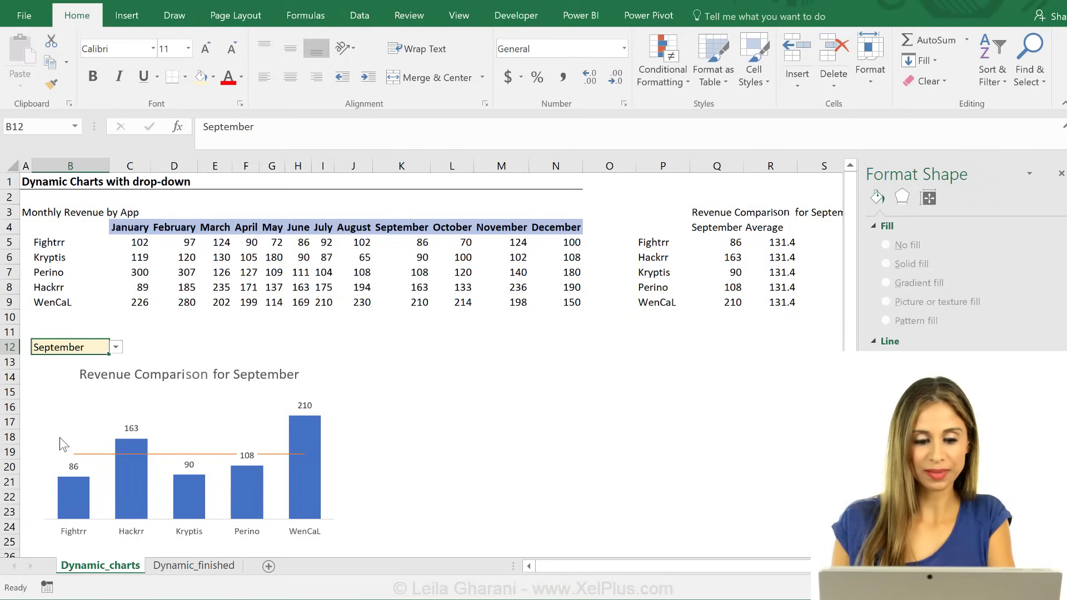
pyautogui.click(115, 347)
pyautogui.click(80, 372)
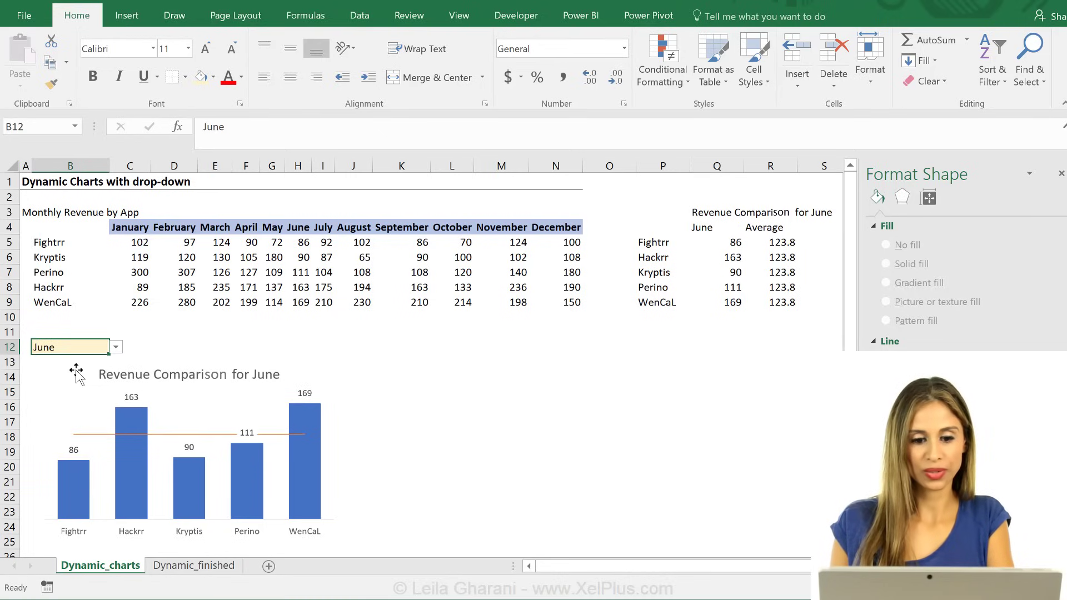